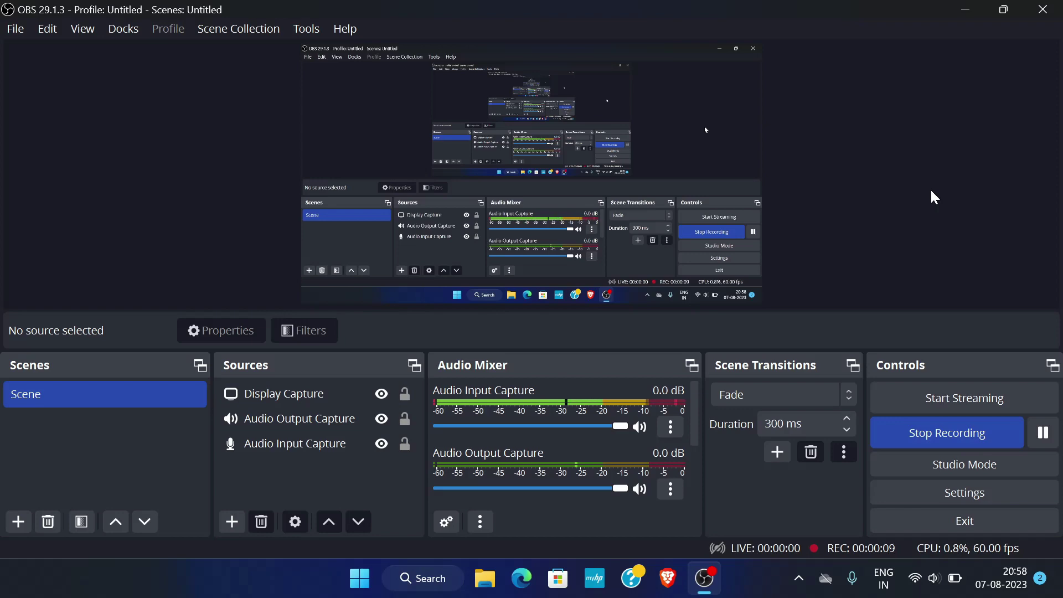
Step: Minimize OBS Studio and refresh the Windows desktop twice from its context menu
click(960, 16)
right_click(463, 171)
click(667, 249)
right_click(427, 161)
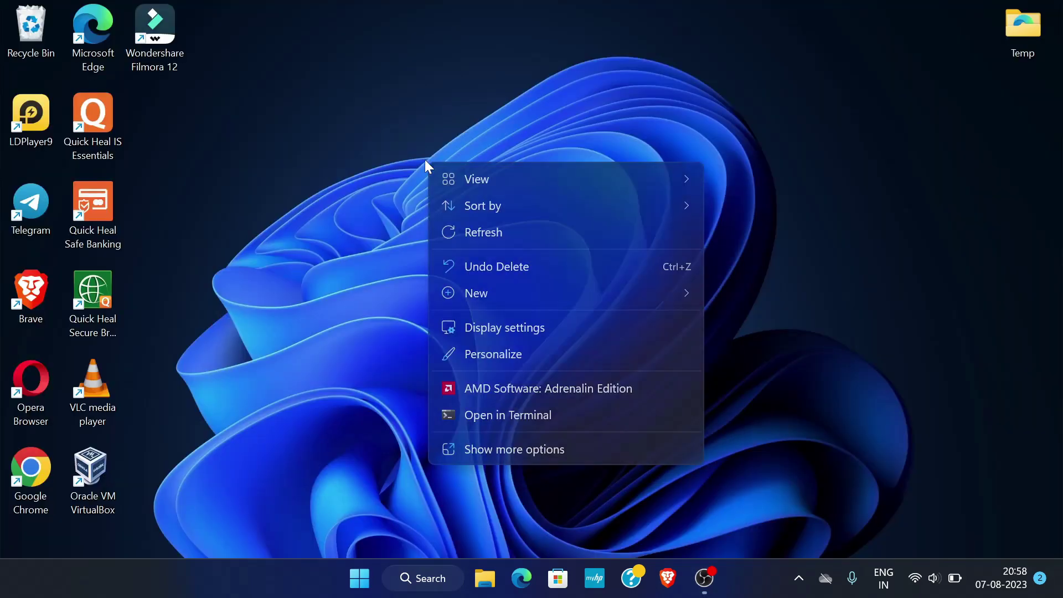
click(558, 232)
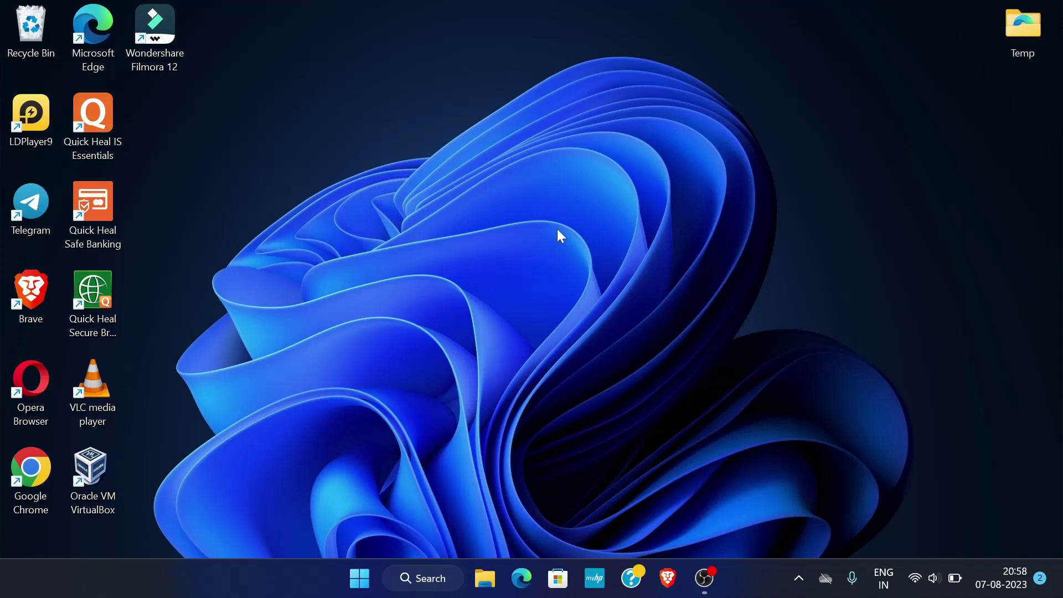
Step: Refresh the Windows desktop three more times from its context menu
right_click(500, 149)
click(603, 222)
right_click(601, 220)
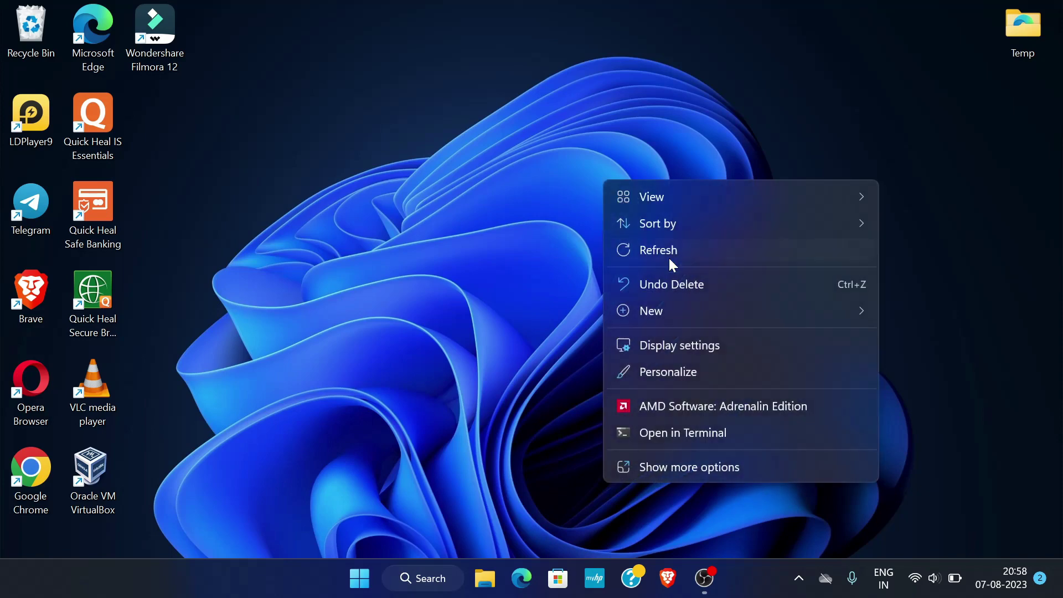
click(773, 241)
right_click(526, 180)
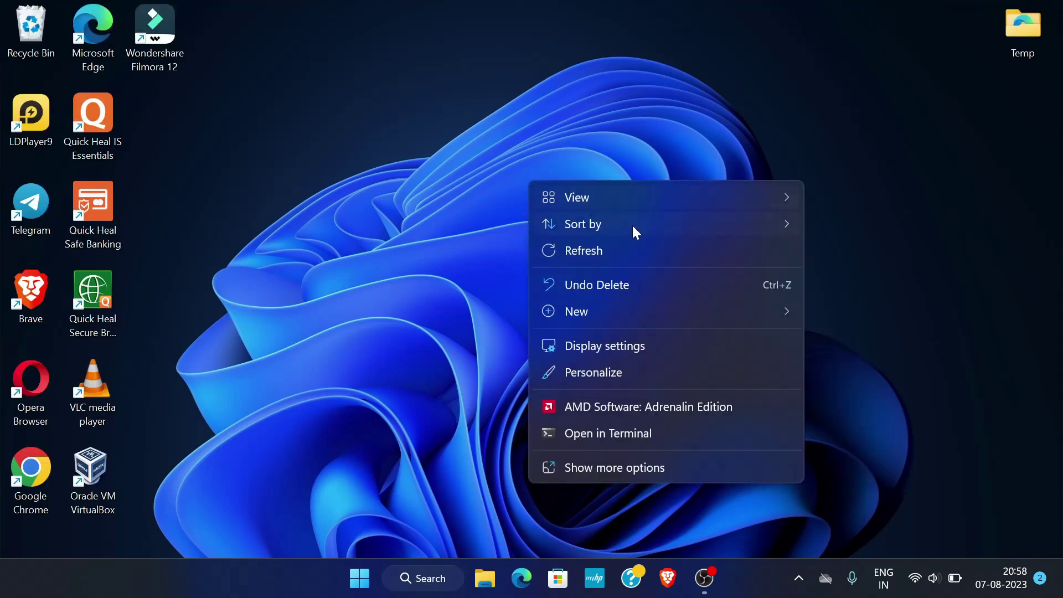
click(626, 247)
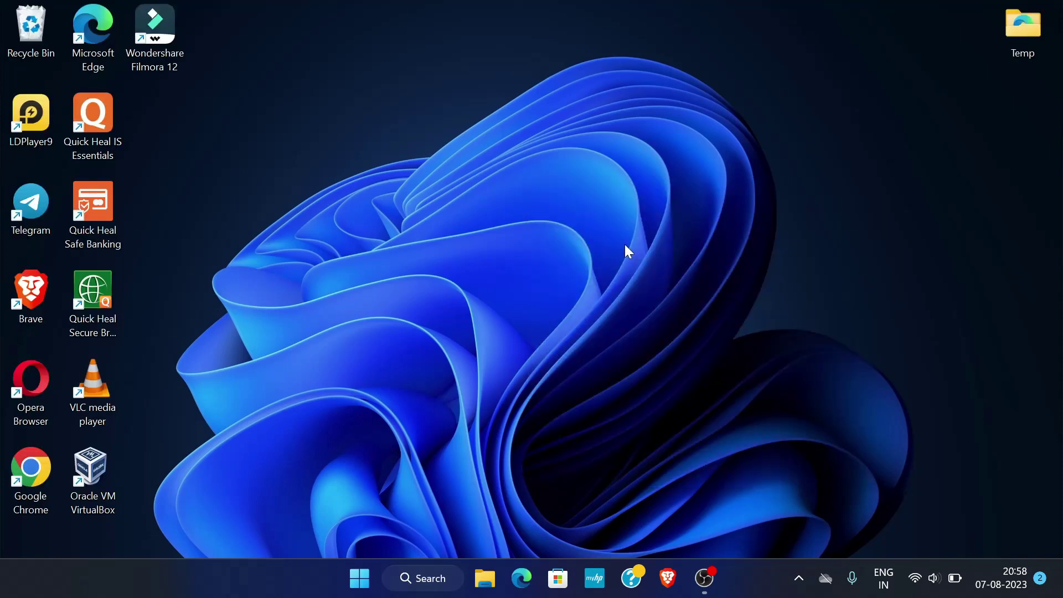
Step: Launch Brave and search for 'rdphosting' from the address bar
click(668, 579)
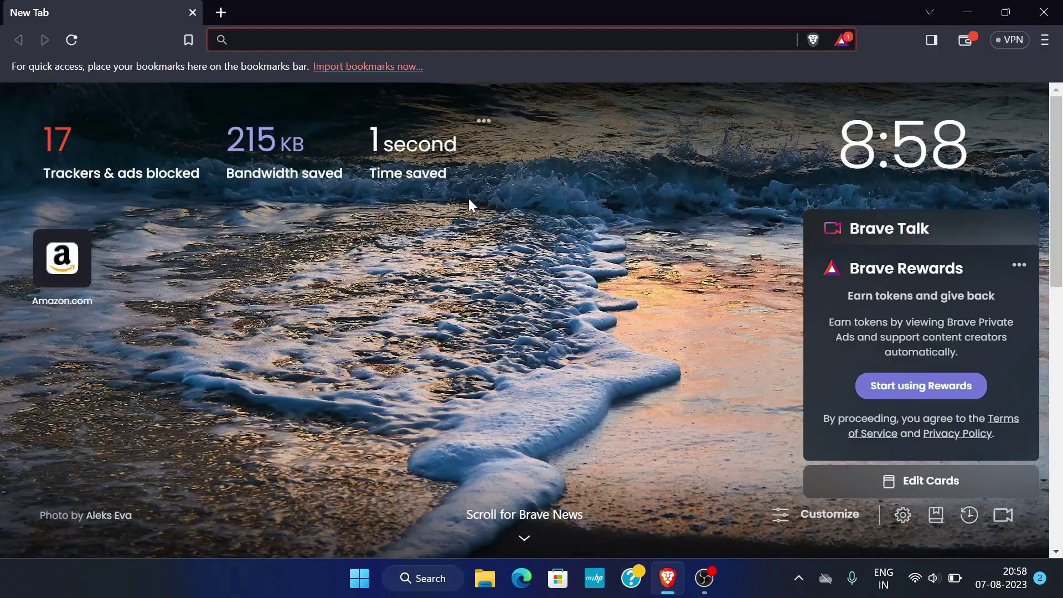
text(rdp)
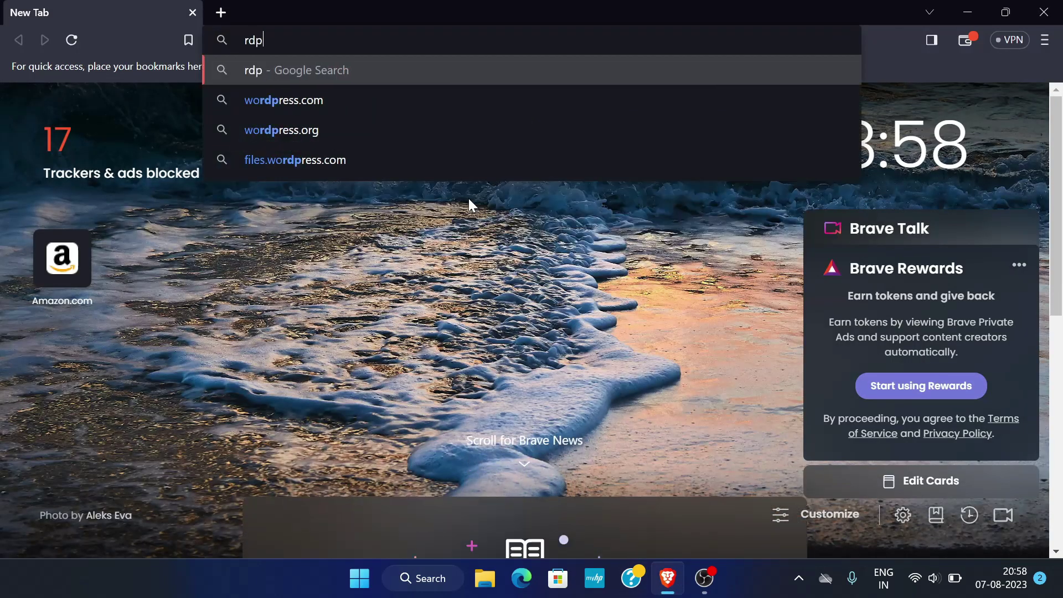
text(hosting)
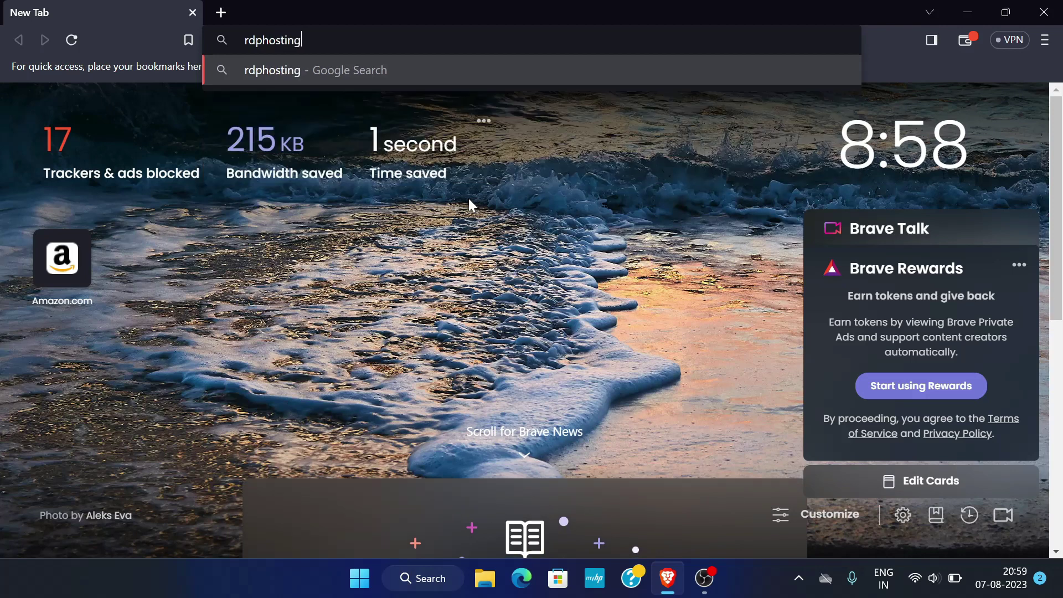
key(Return)
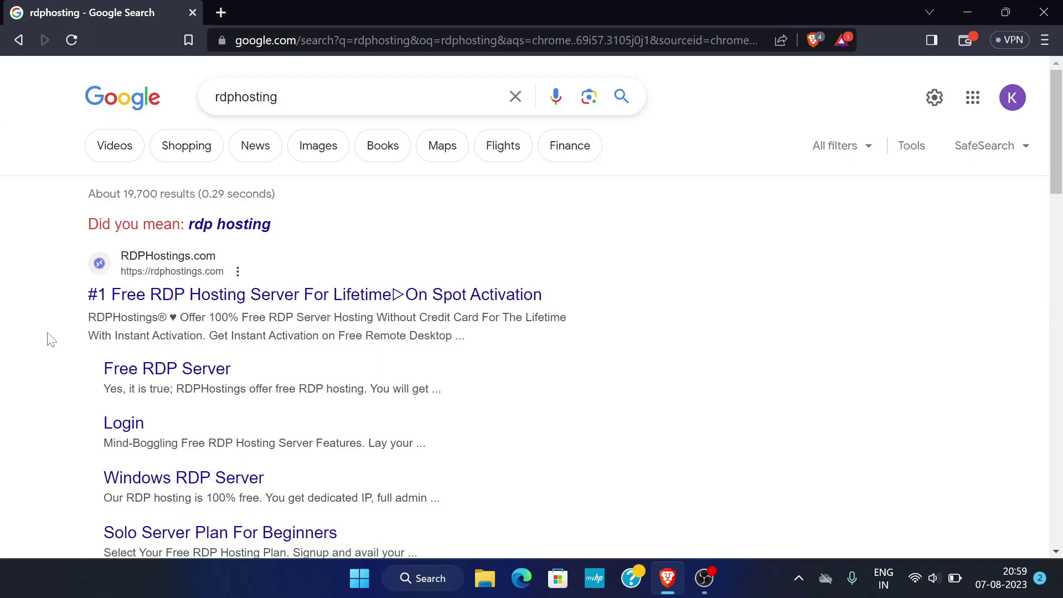
Step: Open the RDPHostings.com search result and scroll down to the server plans
click(163, 280)
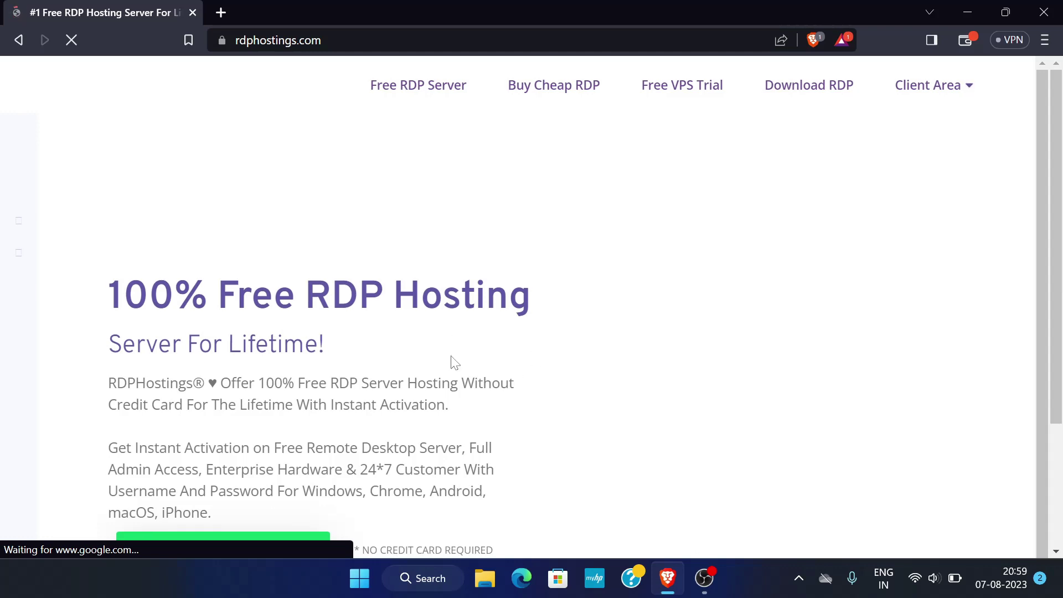
scroll(457, 361, down, 3)
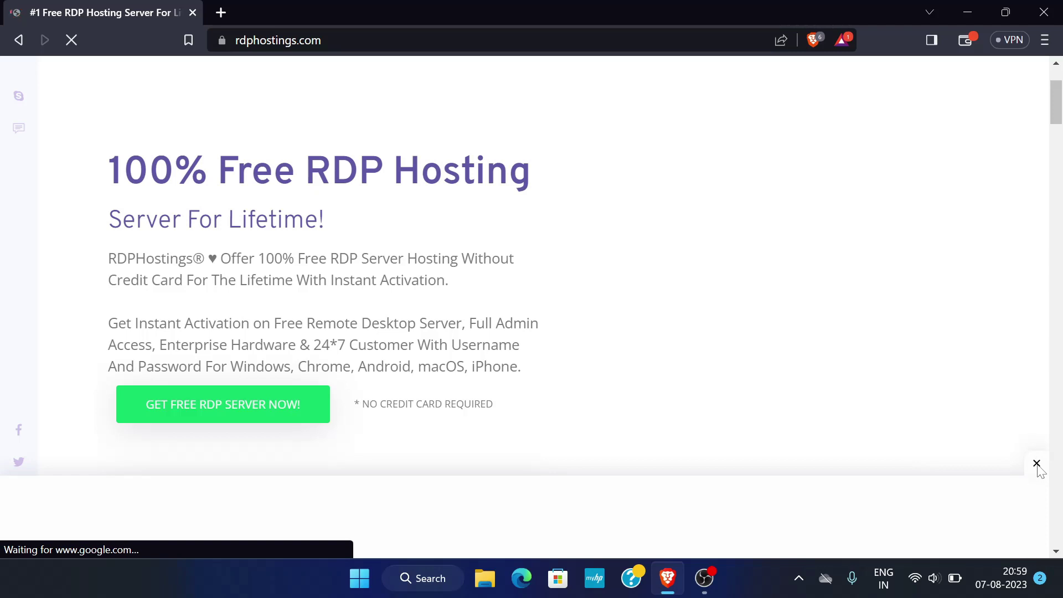
scroll(679, 385, down, 3)
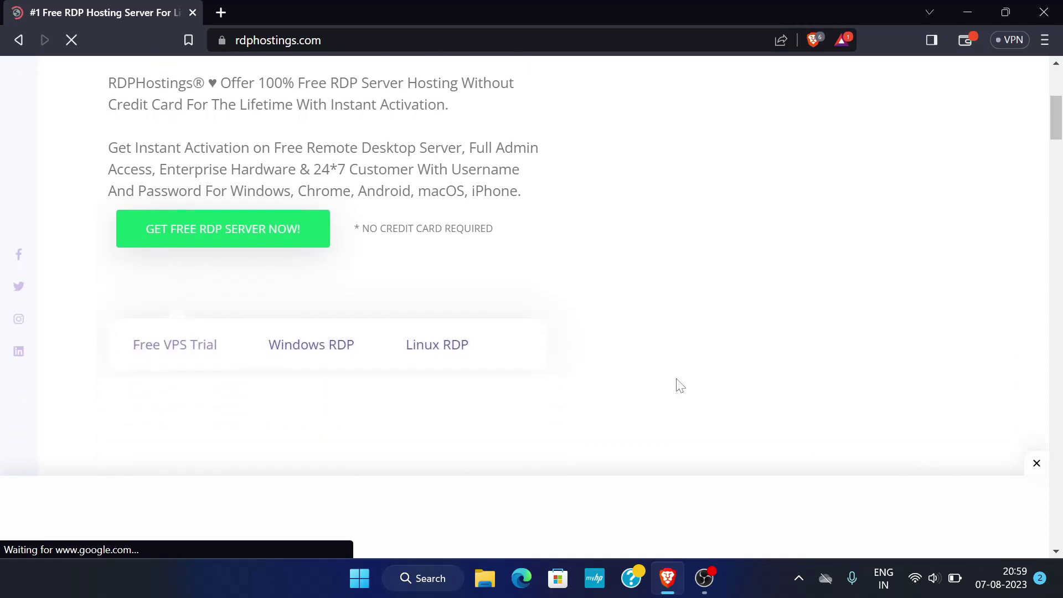
scroll(680, 386, down, 2)
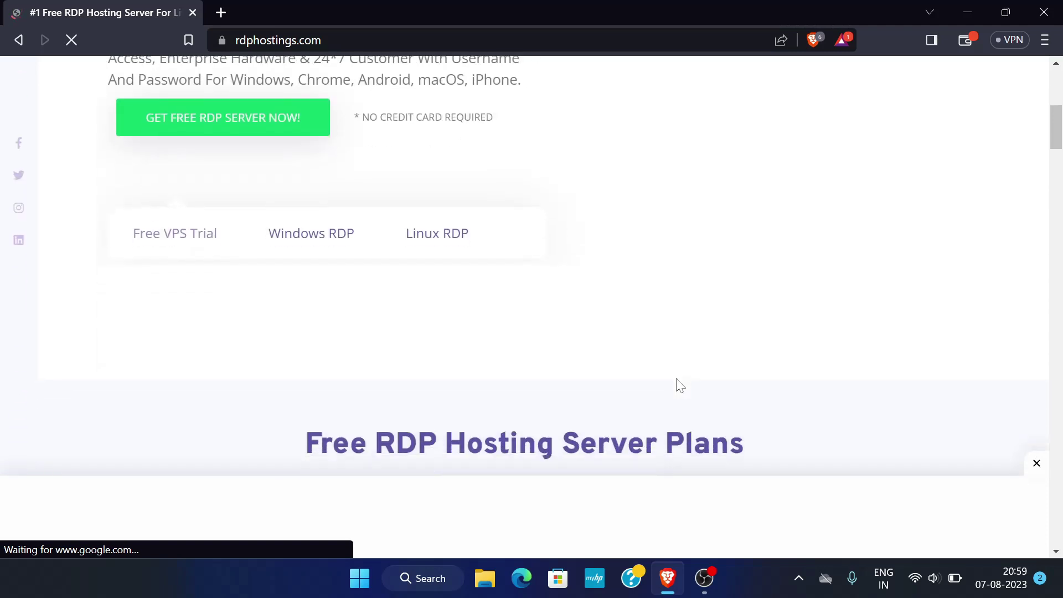
scroll(679, 385, down, 3)
scroll(676, 384, down, 2)
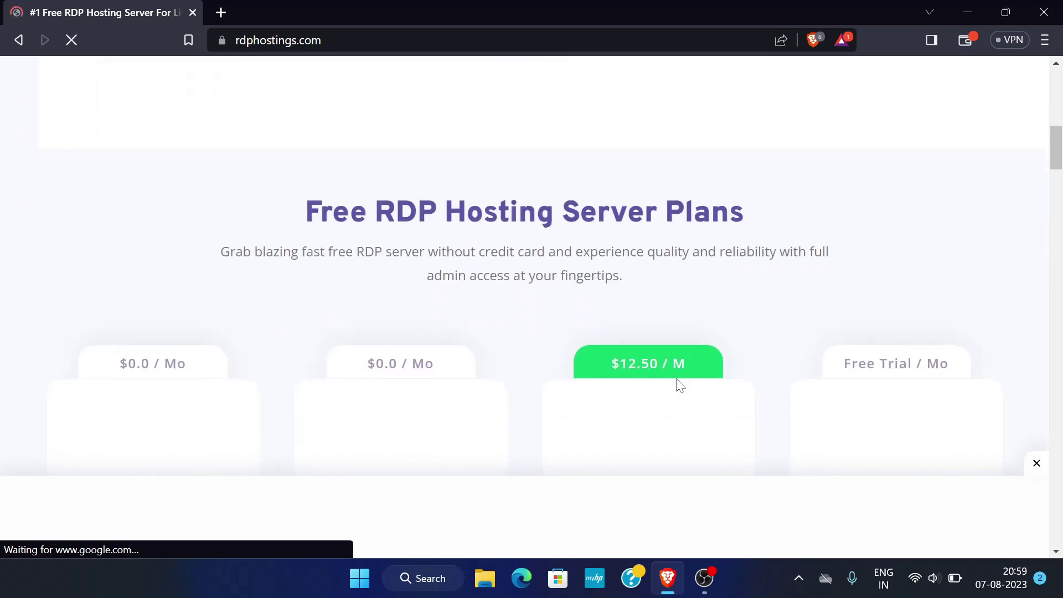
scroll(546, 327, down, 1)
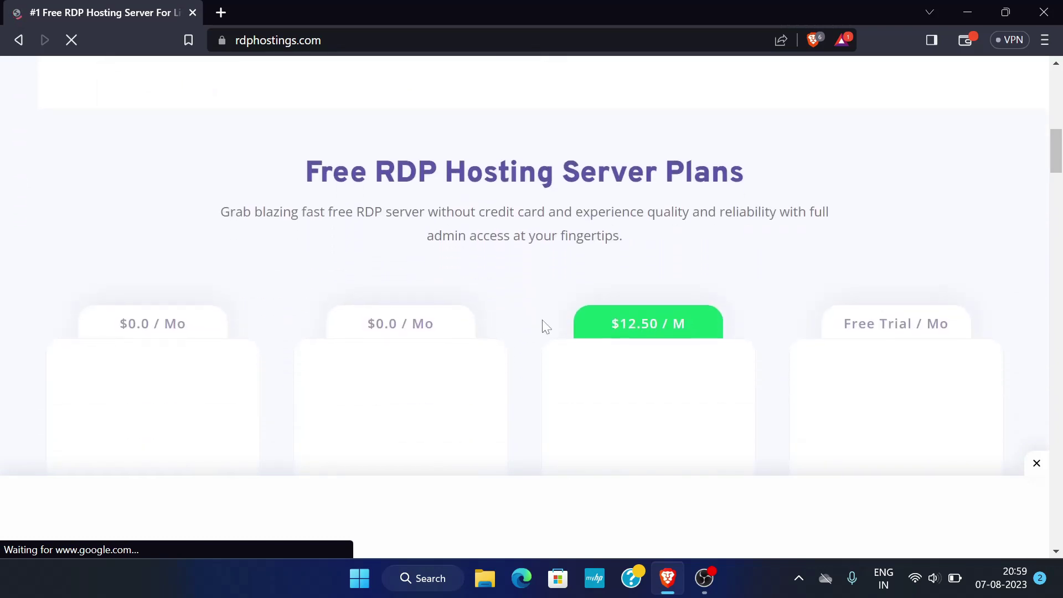
scroll(545, 326, down, 1)
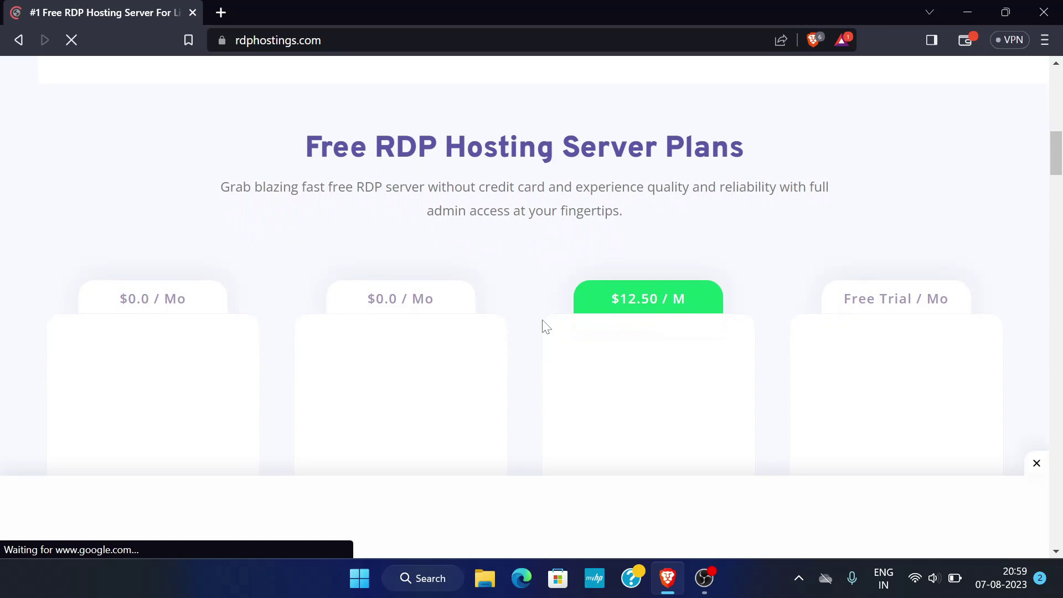
scroll(518, 363, down, 10)
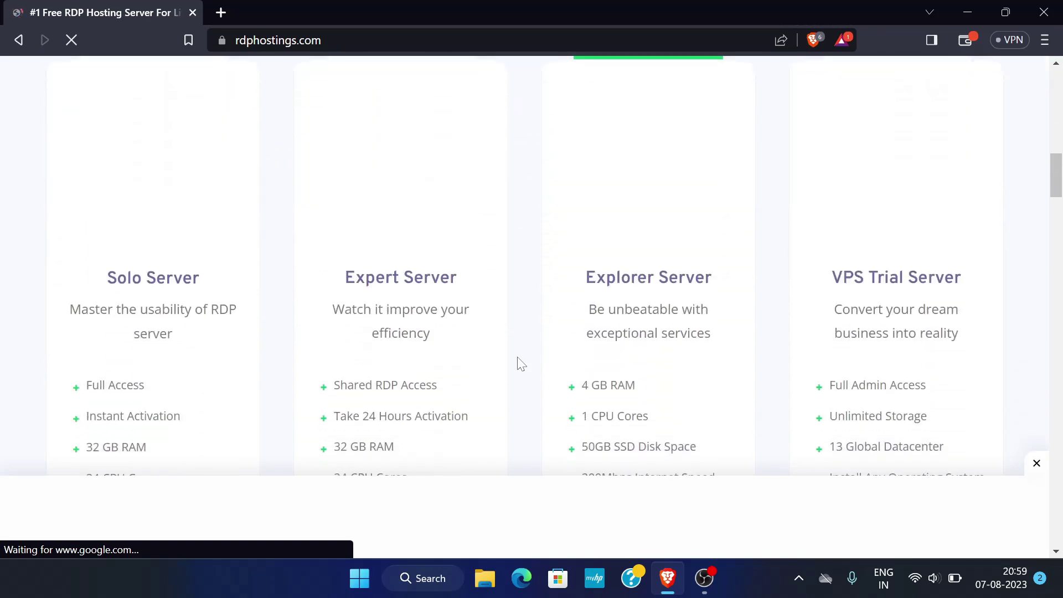
Step: Dismiss the bottom ad banner and scroll to the four plan cards
click(1036, 463)
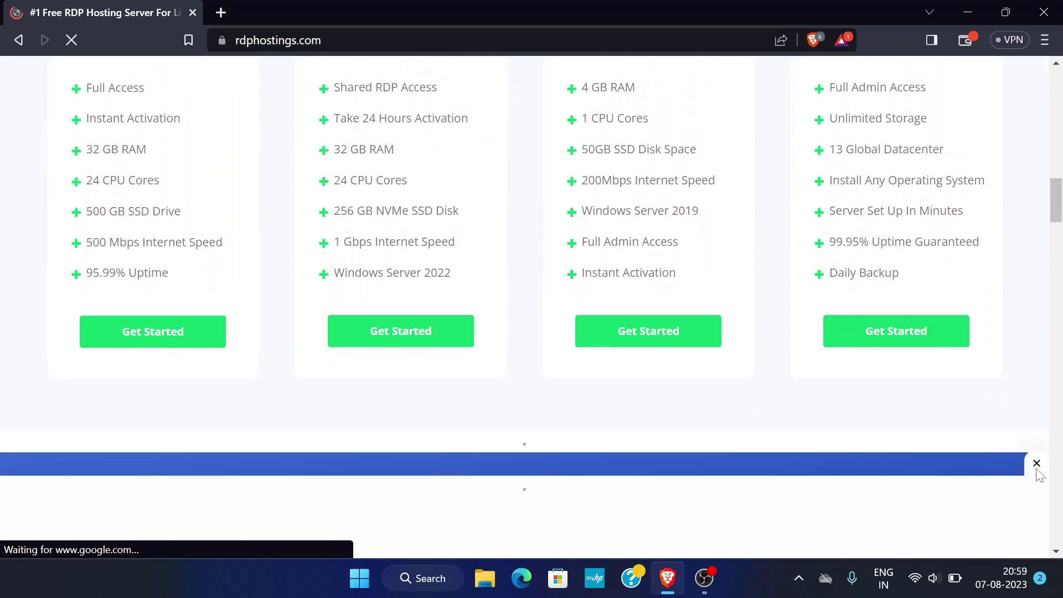
scroll(832, 407, up, 10)
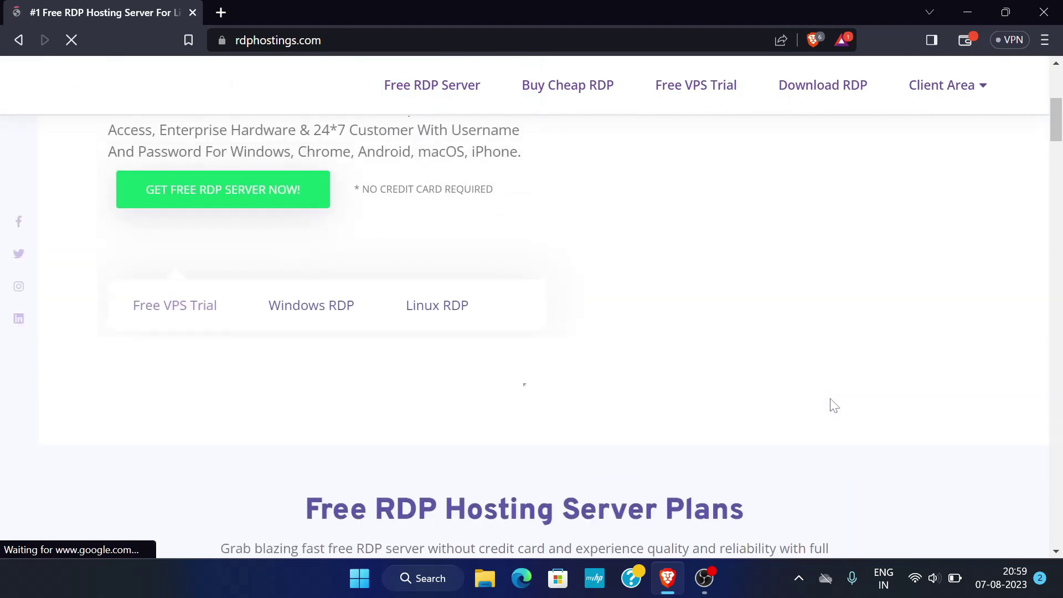
scroll(835, 406, down, 8)
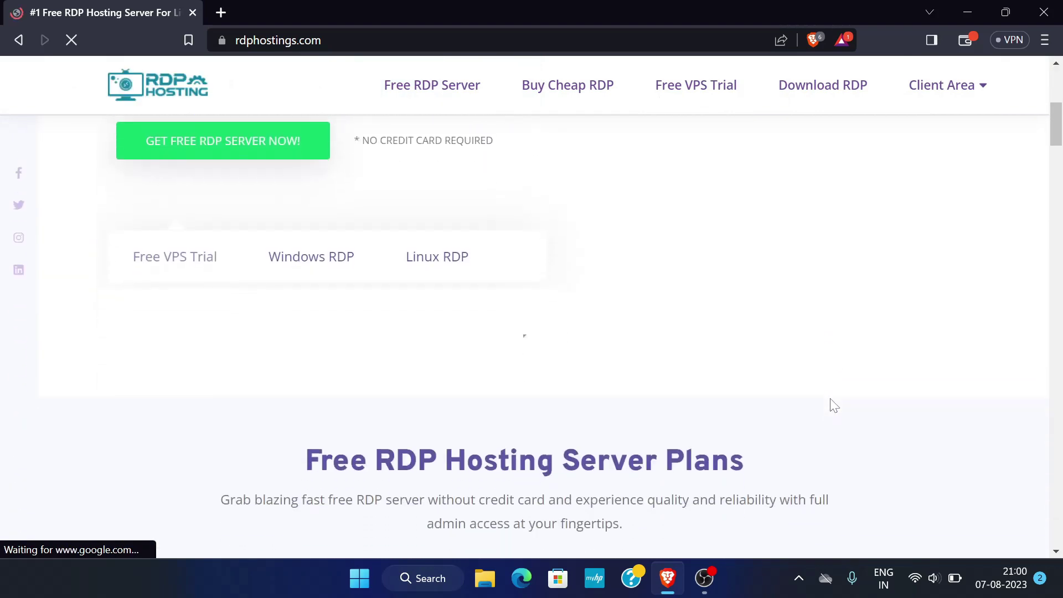
scroll(835, 406, down, 3)
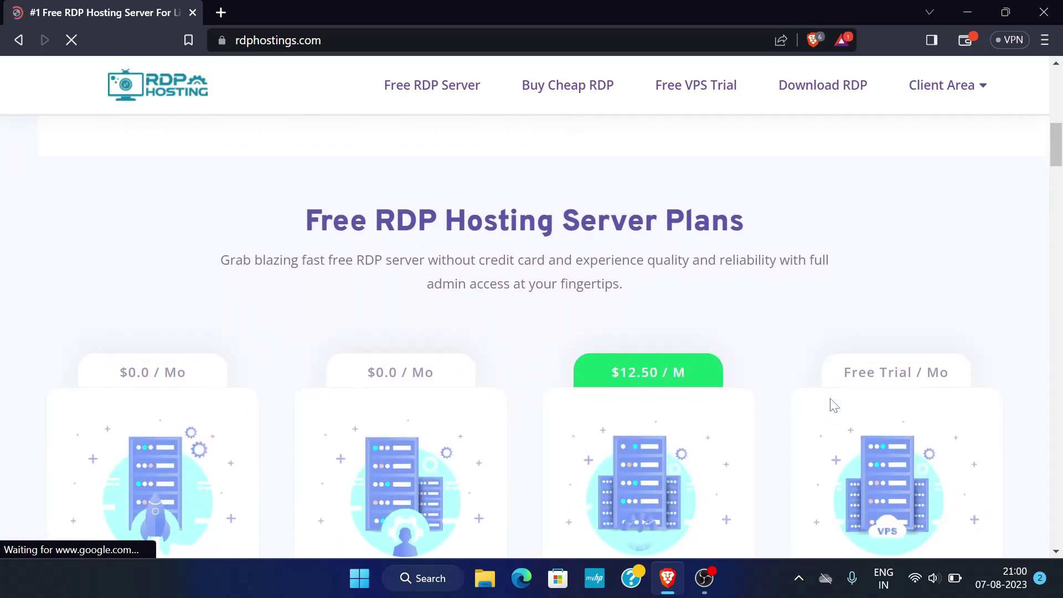
scroll(832, 405, down, 3)
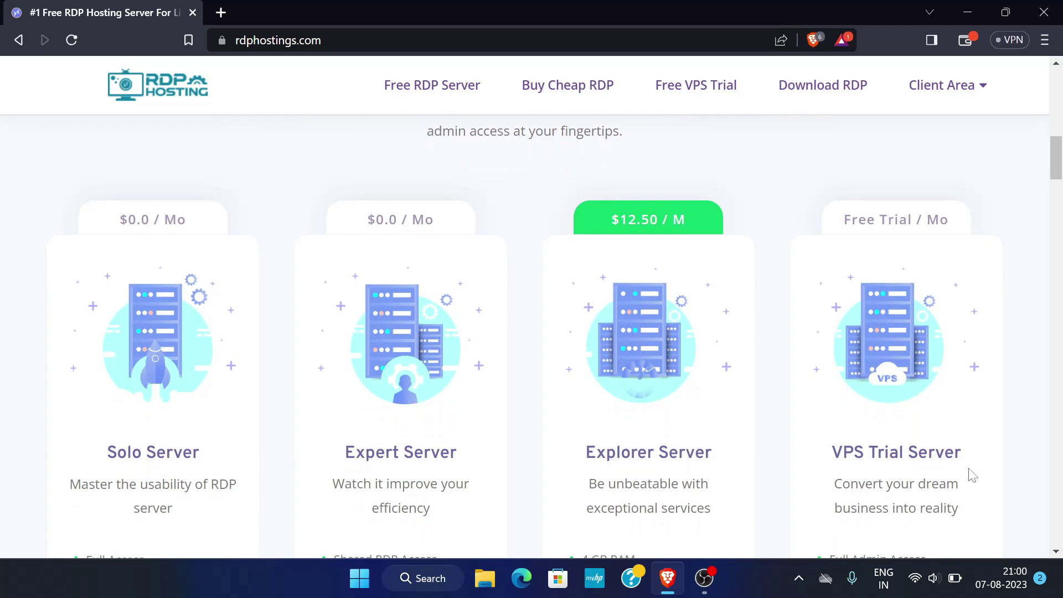
scroll(755, 444, down, 3)
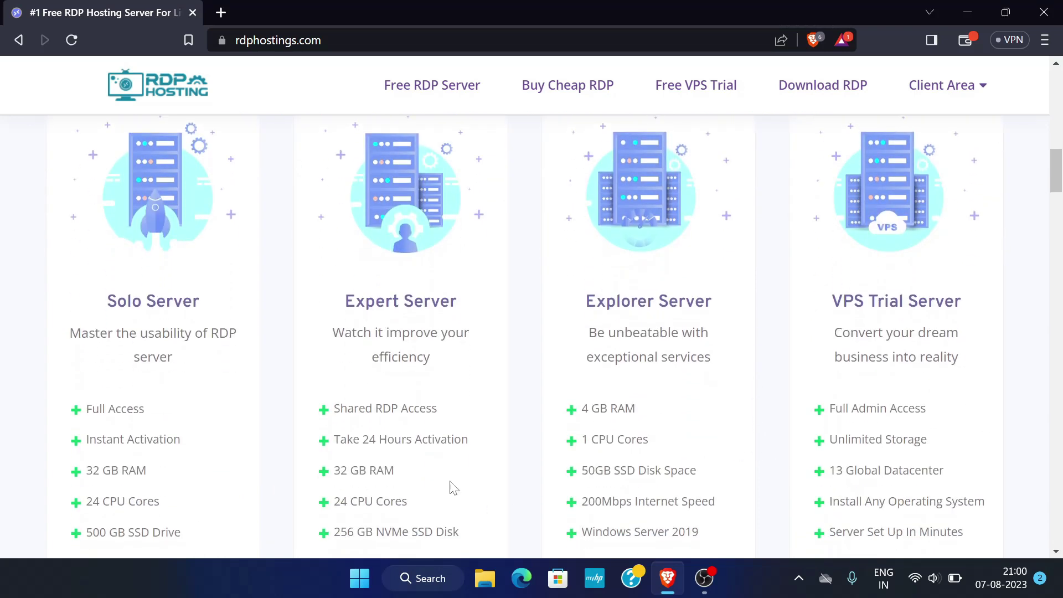
scroll(463, 321, up, 2)
scroll(463, 321, down, 1)
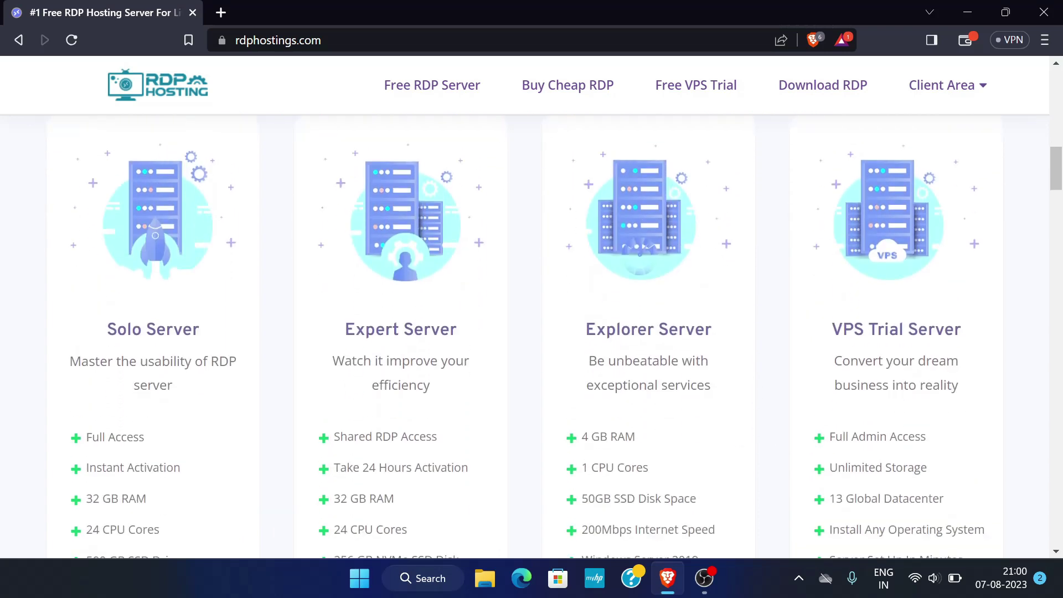
Step: Review the Expert Server card's title, Shared RDP Access, activation, RAM and 1 Gbps speed
drag(346, 332, 458, 332)
click(463, 333)
scroll(463, 332, down, 1)
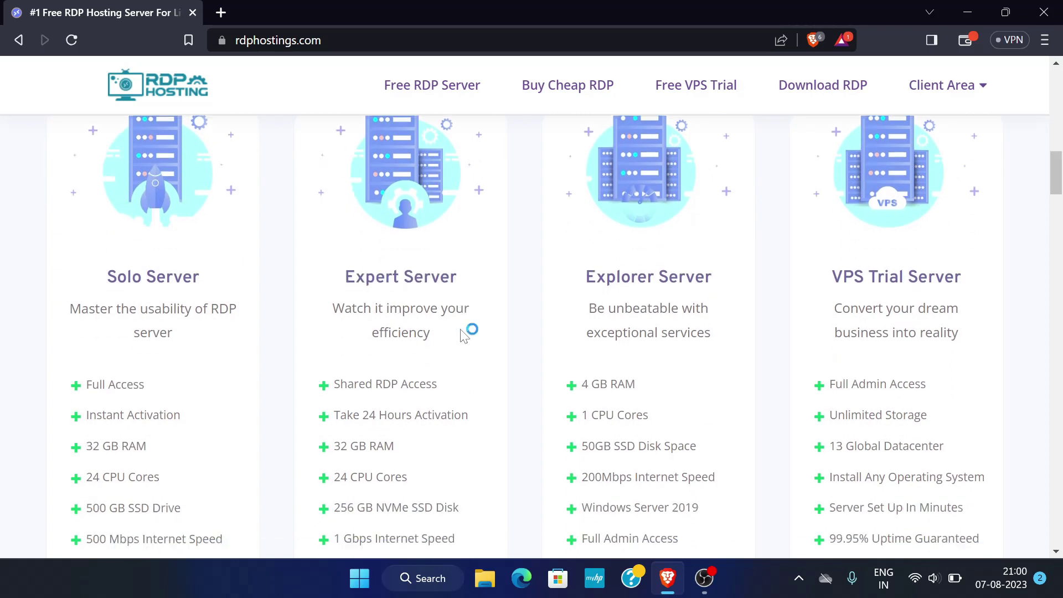
drag(317, 365, 444, 368)
click(448, 372)
scroll(447, 373, up, 2)
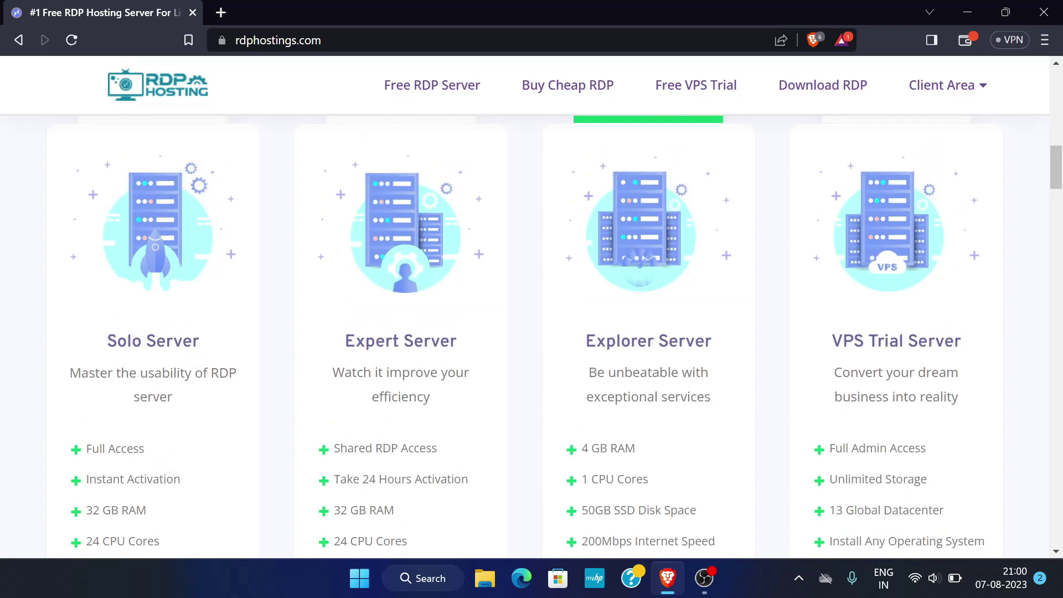
scroll(446, 370, down, 2)
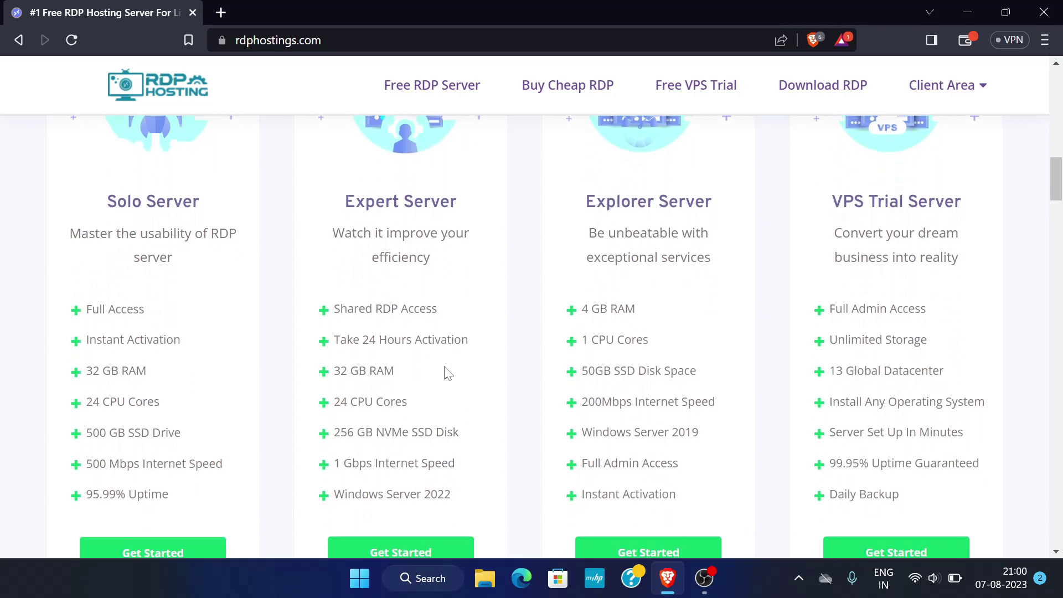
drag(332, 339, 394, 391)
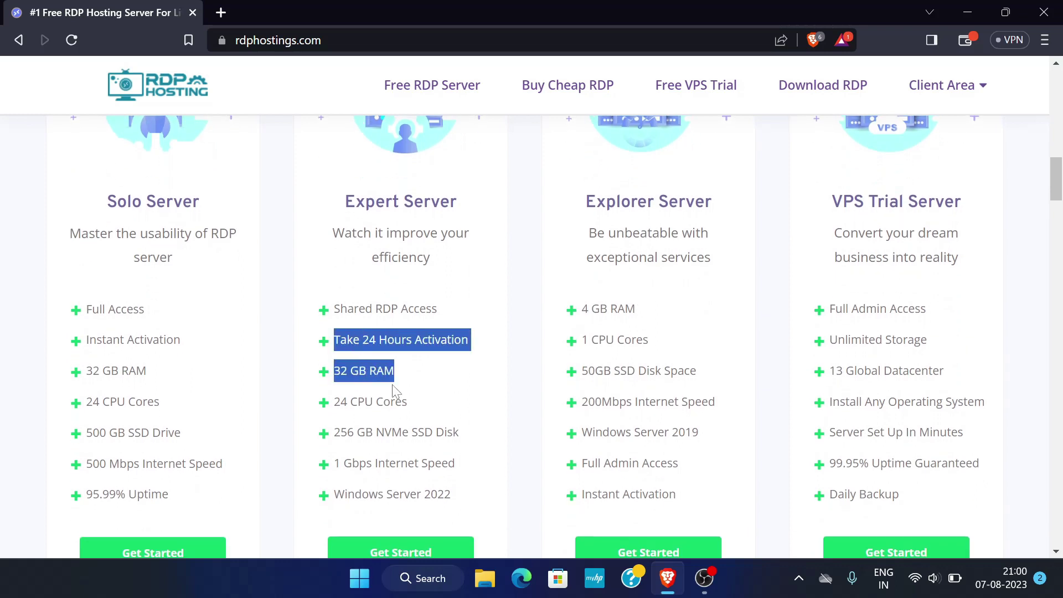
click(394, 391)
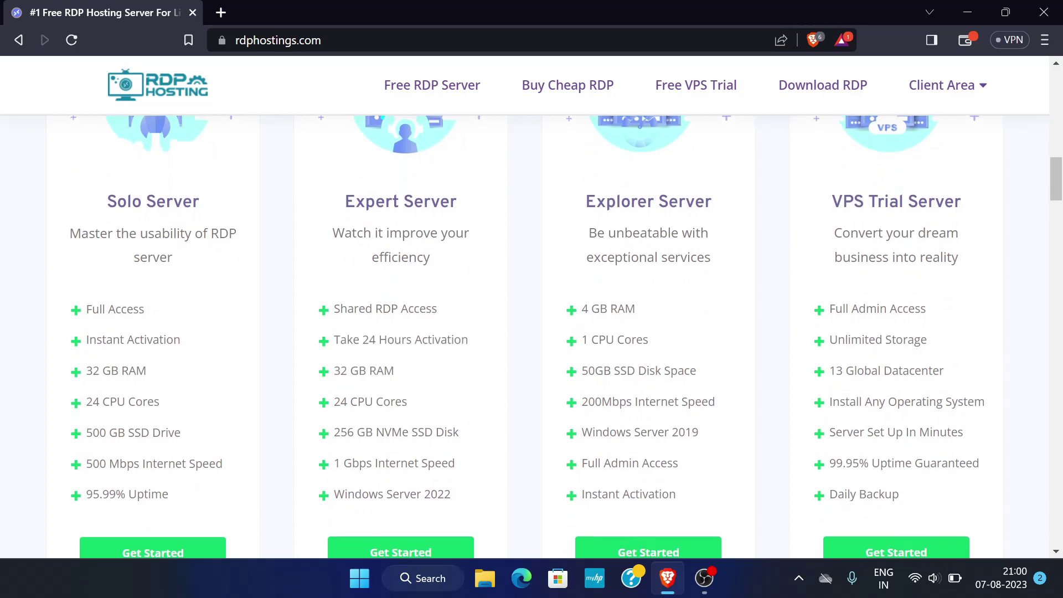
drag(334, 463, 460, 473)
click(461, 472)
scroll(434, 391, up, 1)
scroll(433, 392, down, 1)
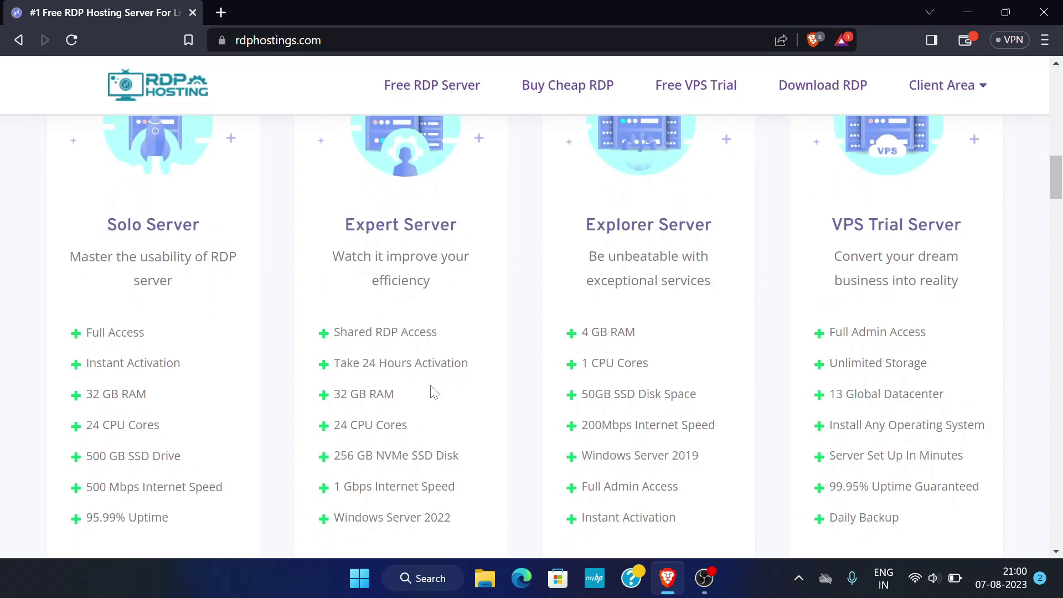
scroll(433, 392, up, 4)
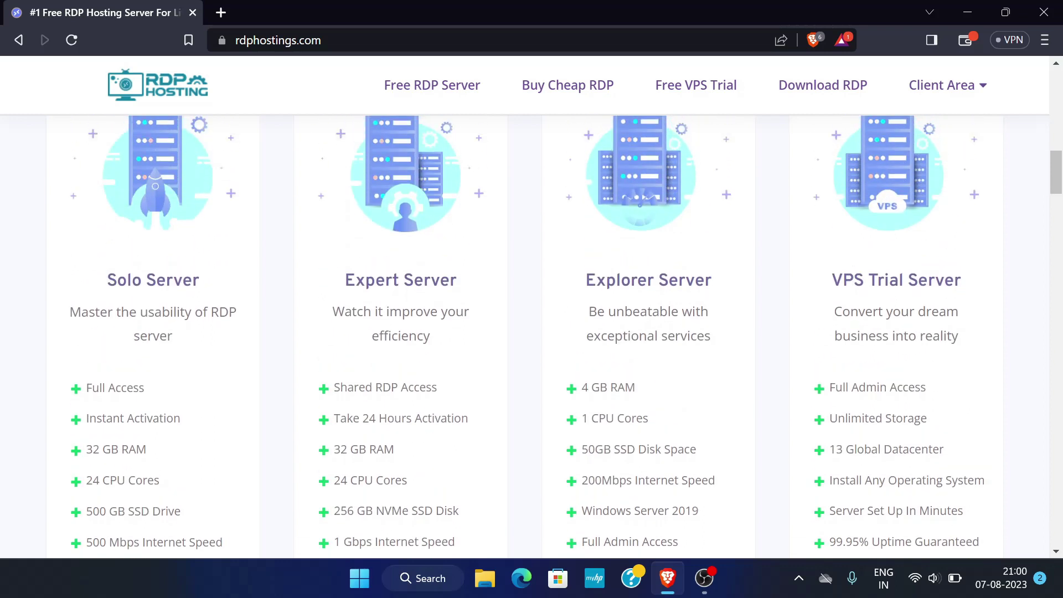
scroll(278, 347, up, 1)
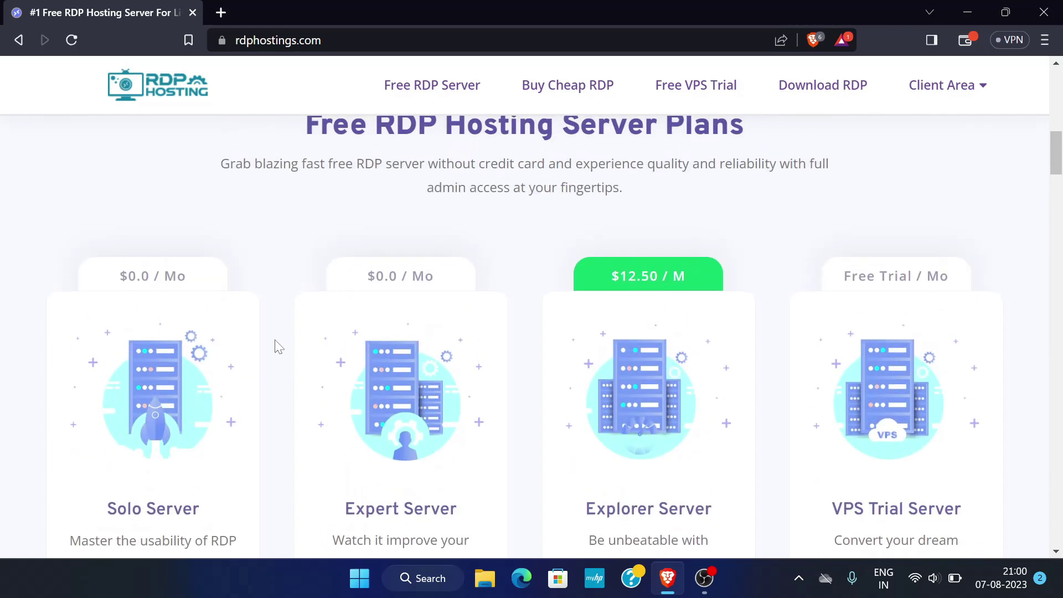
scroll(279, 347, down, 3)
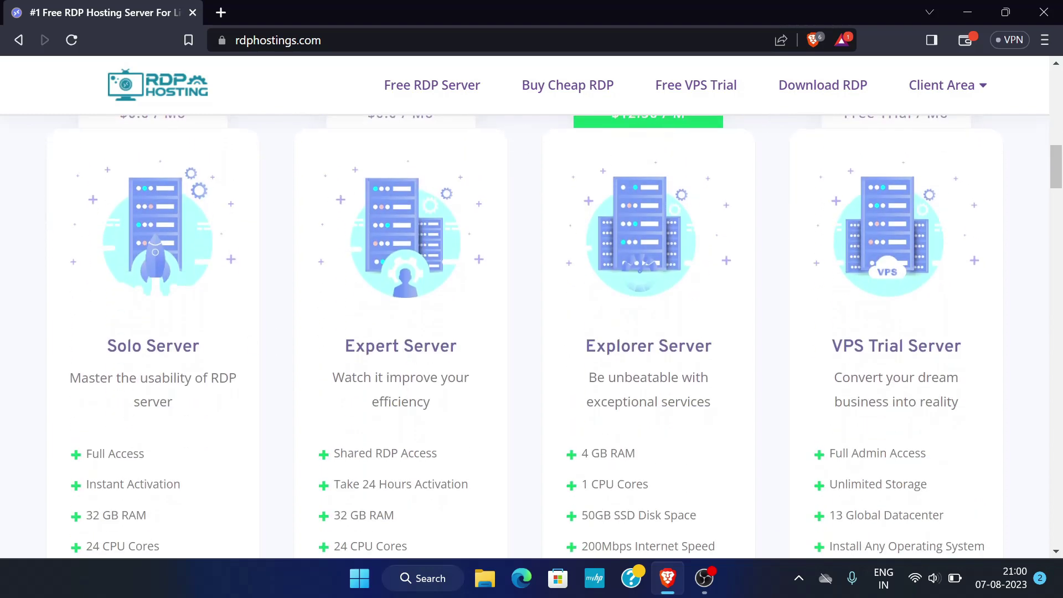
Step: Review the Solo Server card's title, Full Access and Instant Activation features
drag(108, 353, 199, 353)
click(209, 353)
drag(107, 346, 208, 351)
click(212, 356)
scroll(87, 376, down, 2)
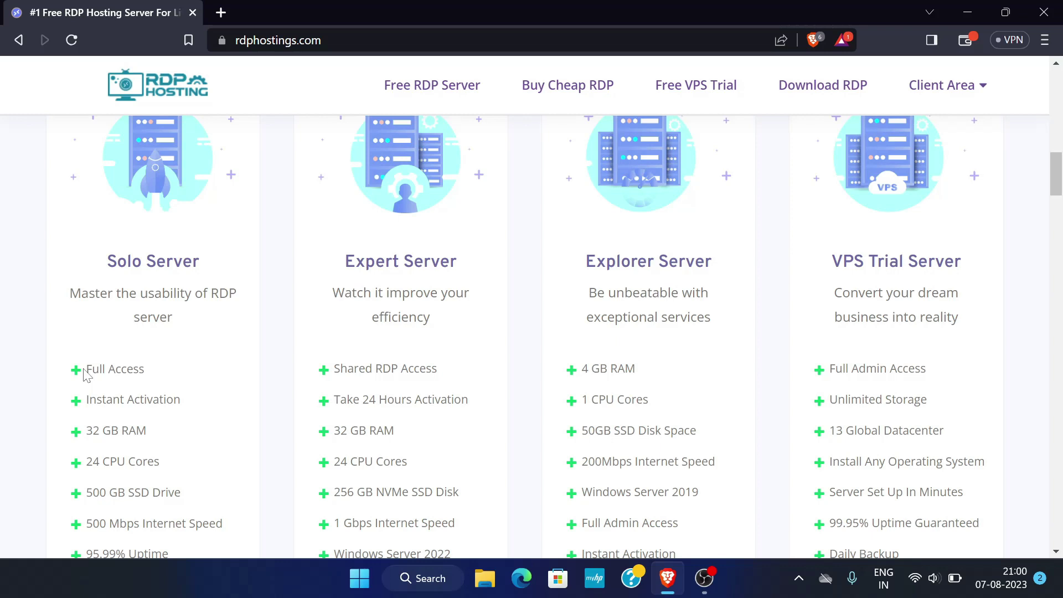
drag(87, 375, 154, 376)
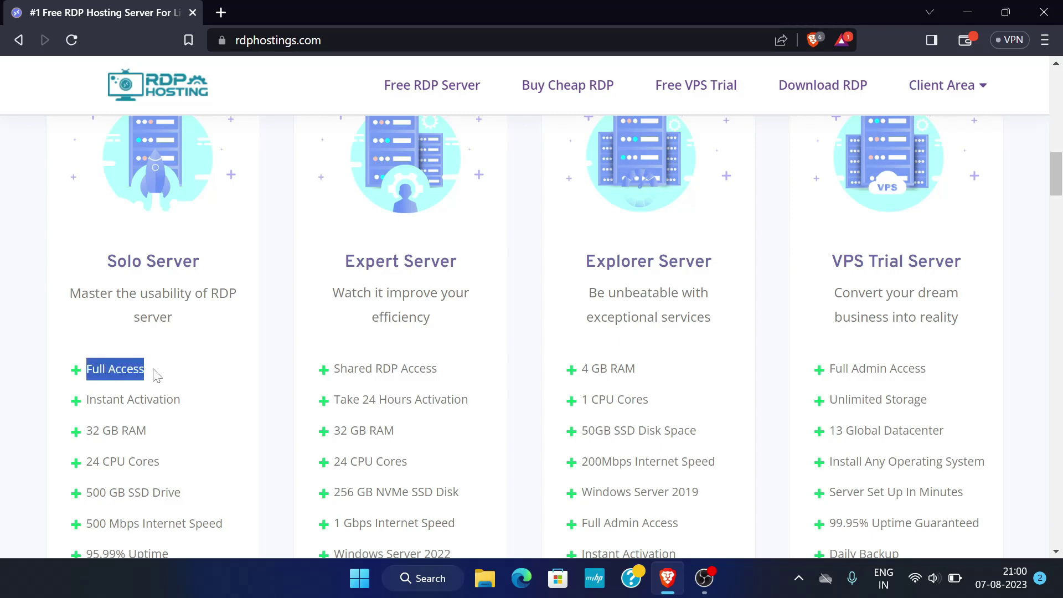
click(157, 376)
scroll(157, 375, down, 1)
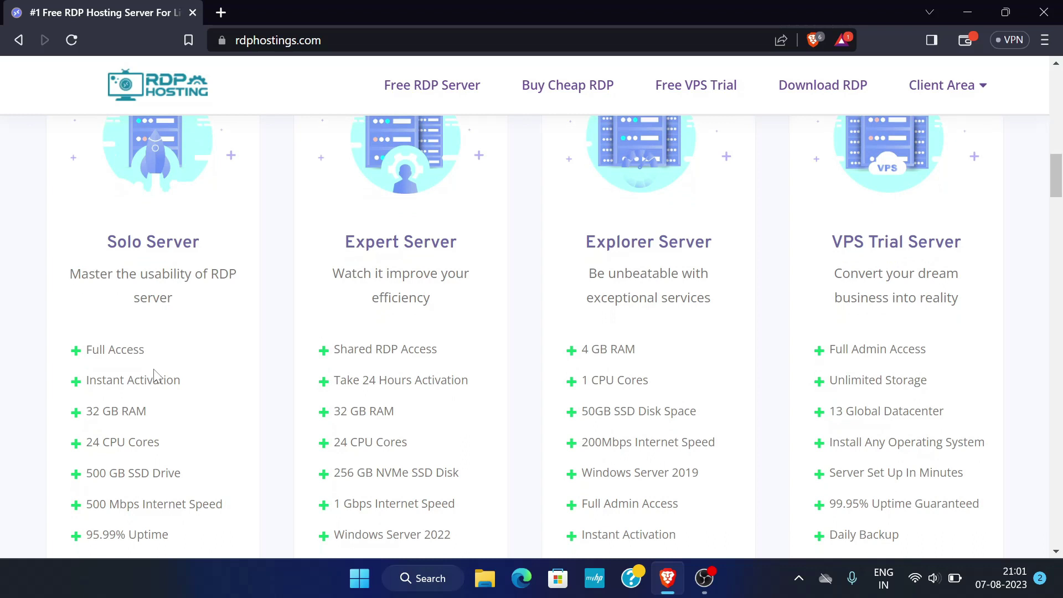
scroll(158, 388, down, 3)
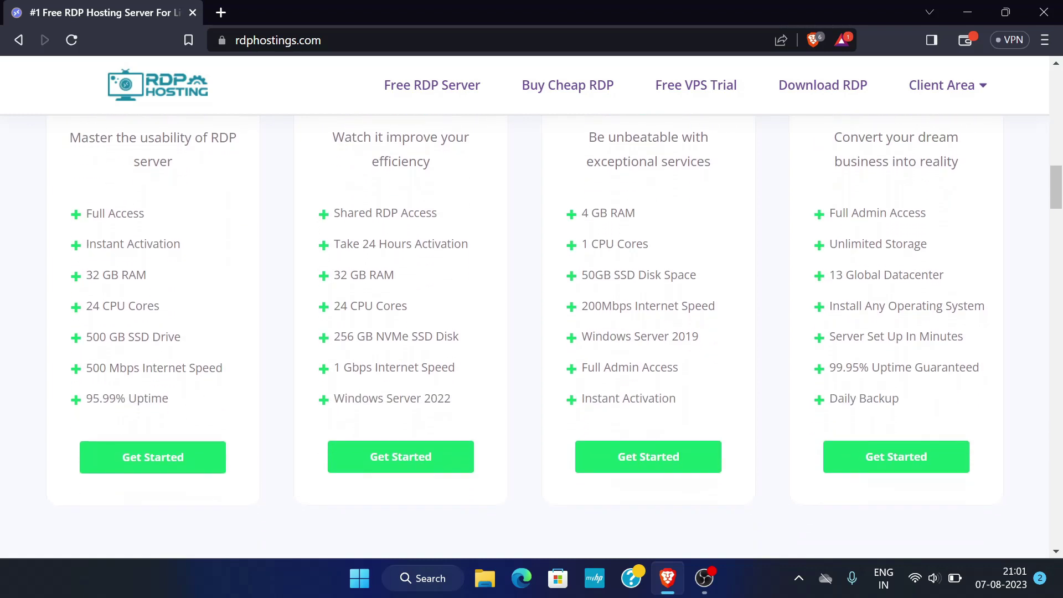
triple_click(185, 257)
click(185, 256)
Step: Check Solo Server's 32 GB RAM and 500 Mbps speed, then open its plan page
drag(86, 275, 147, 275)
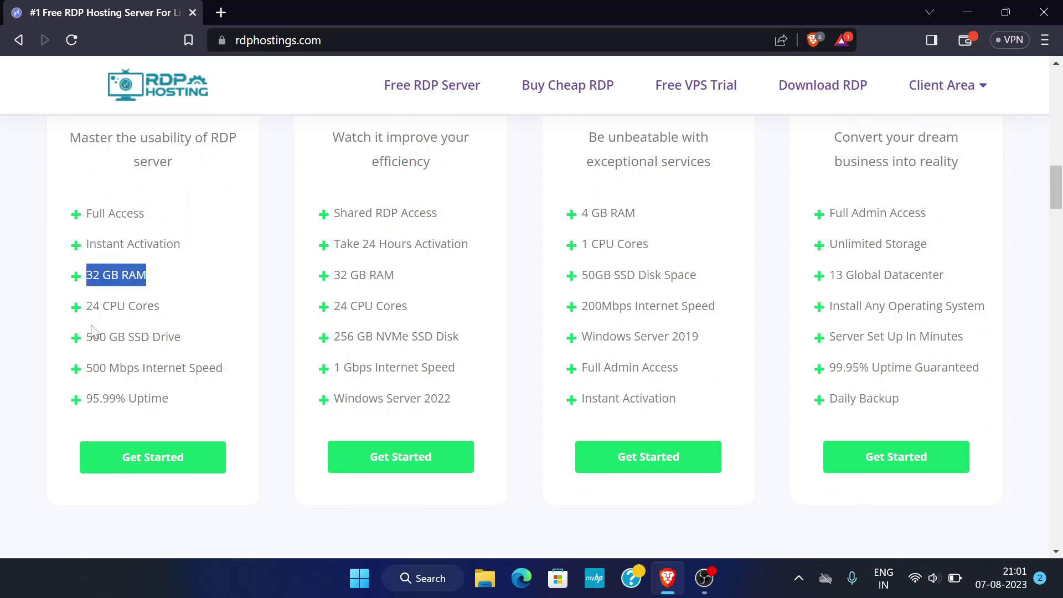
drag(86, 368, 222, 368)
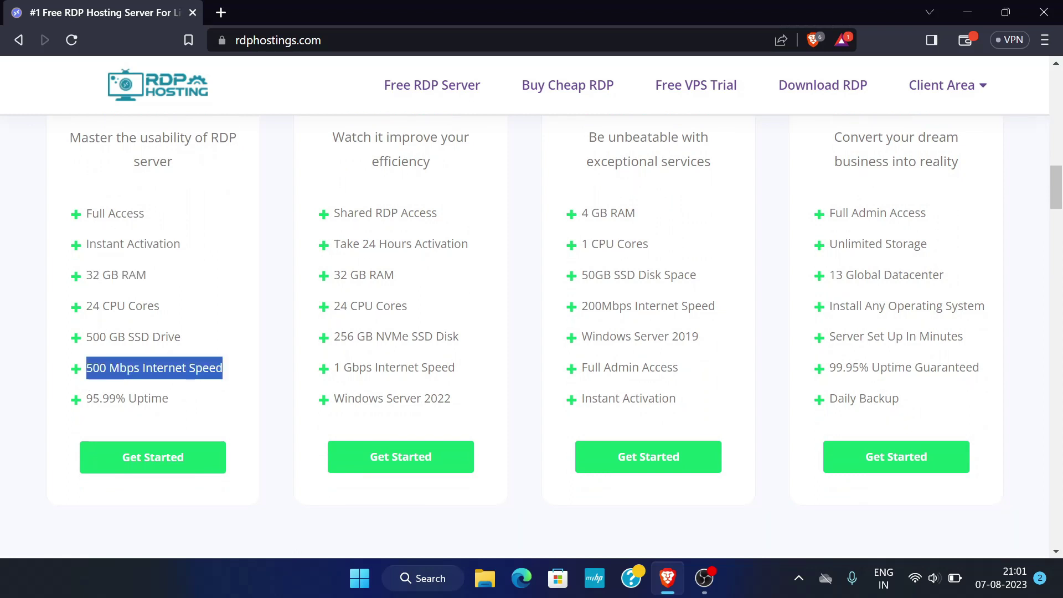
click(216, 306)
scroll(210, 256, up, 3)
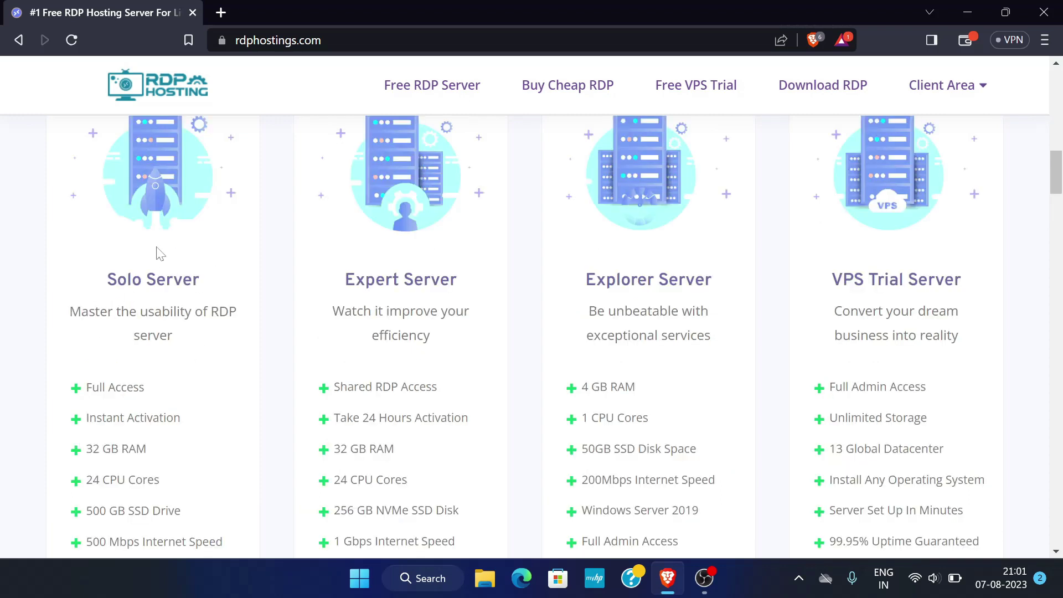
drag(106, 280, 194, 280)
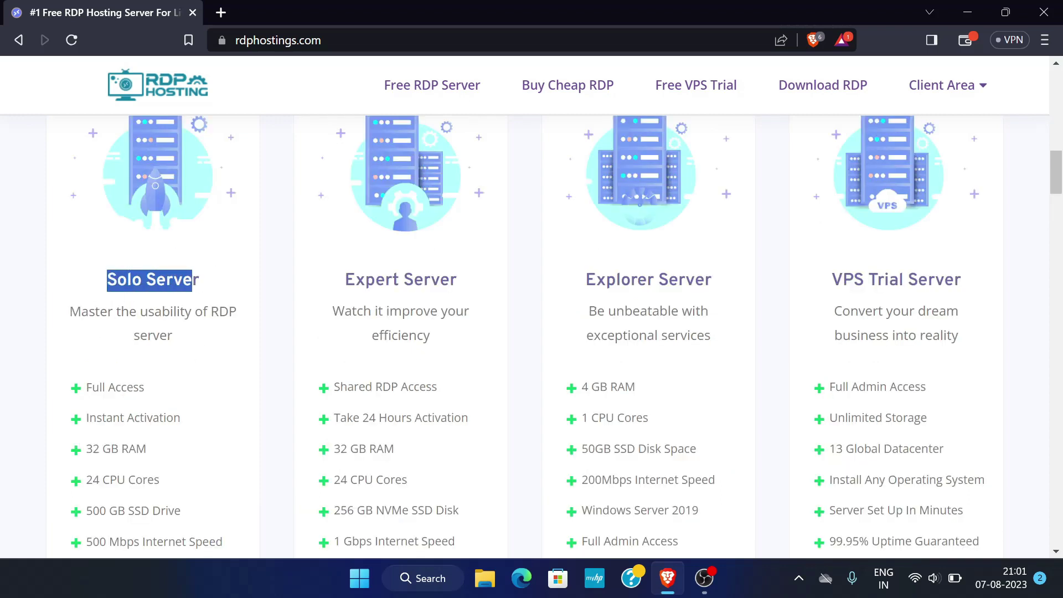
click(194, 279)
scroll(238, 344, down, 2)
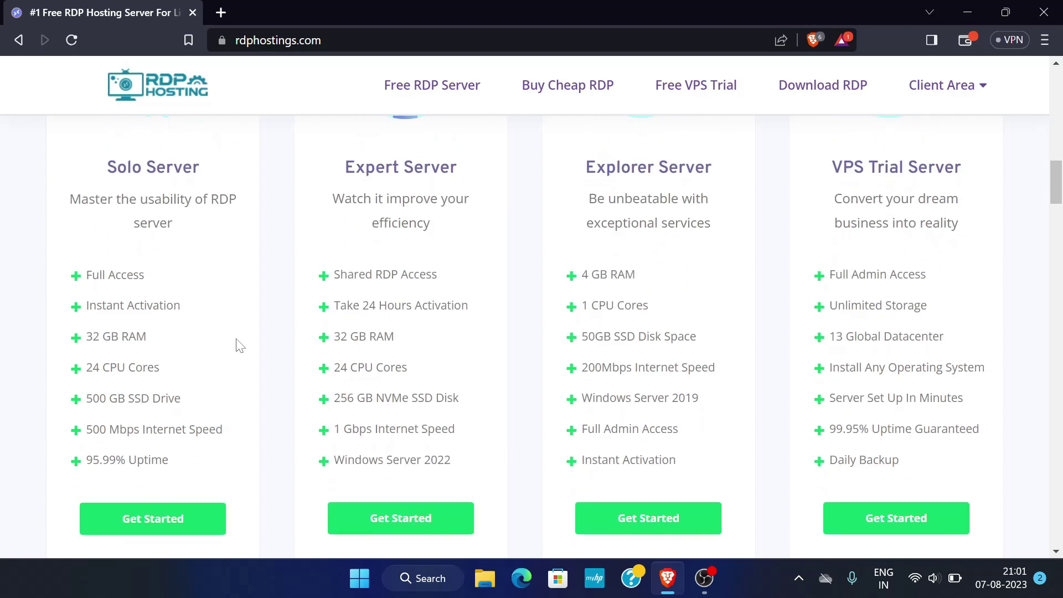
scroll(238, 345, up, 1)
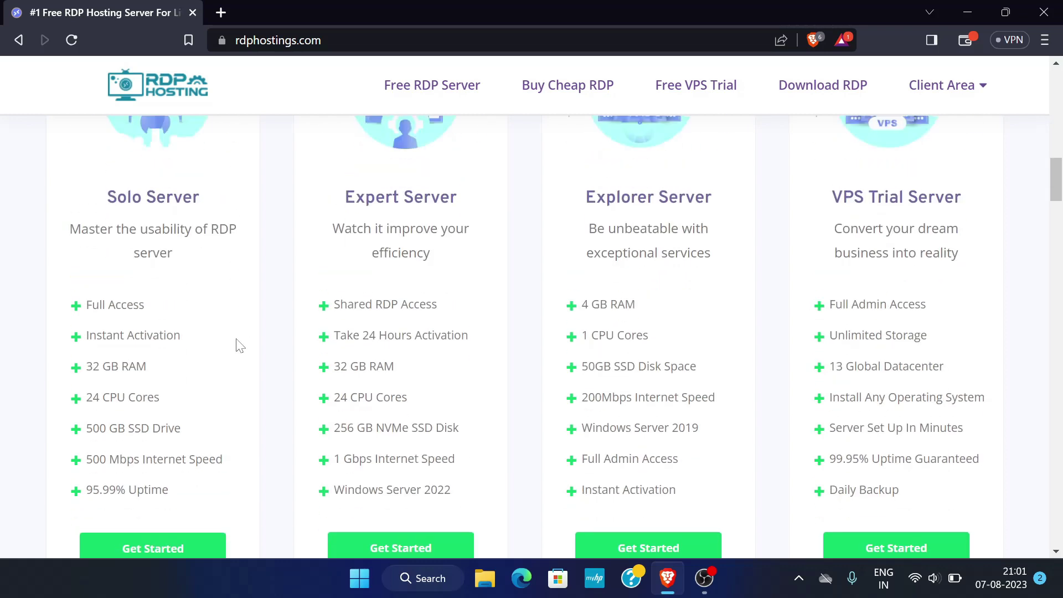
scroll(238, 345, down, 2)
scroll(238, 345, up, 1)
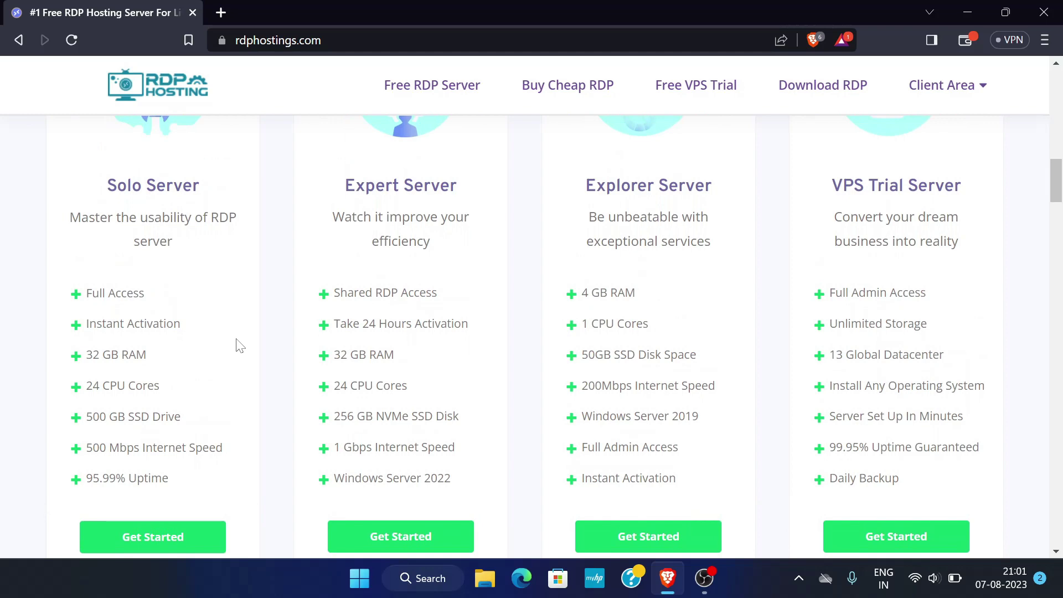
scroll(235, 346, down, 2)
click(130, 420)
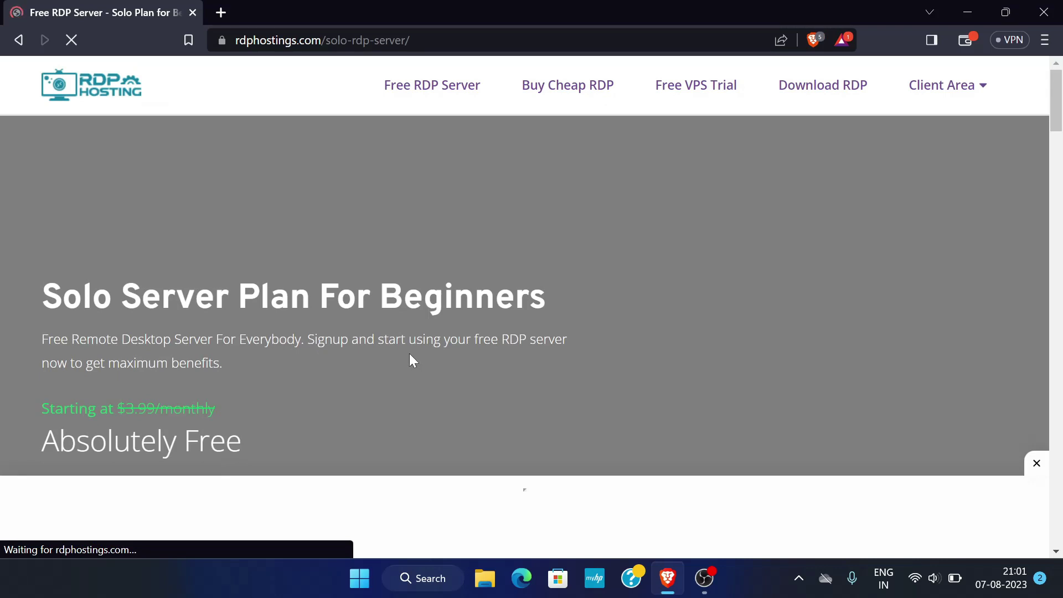
Step: Scroll down the Solo Server plan page to the Solo Free Server sign-up
scroll(411, 359, down, 2)
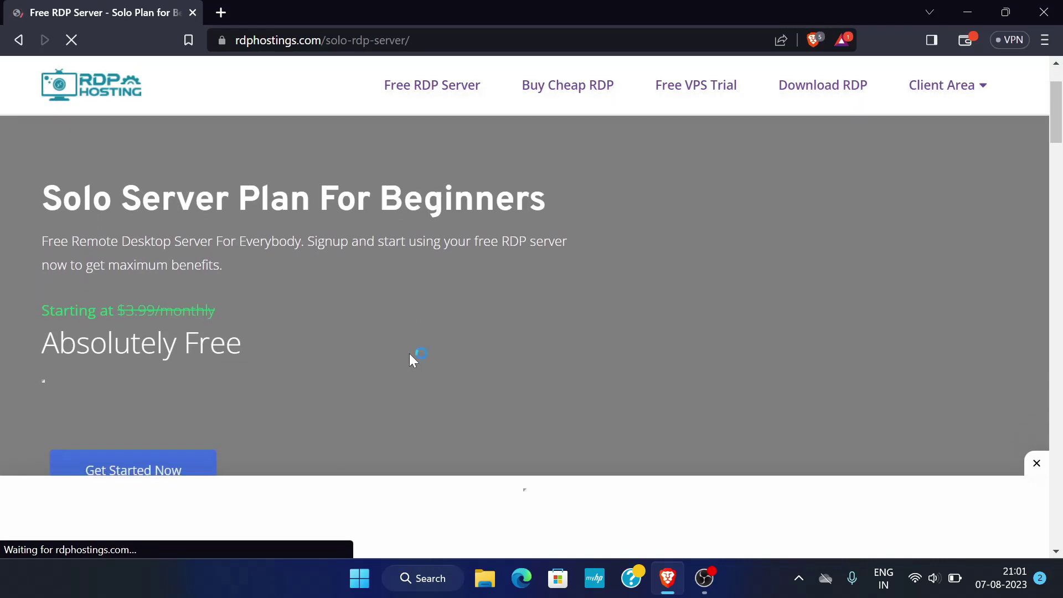
scroll(410, 359, down, 2)
scroll(410, 359, up, 1)
scroll(410, 359, down, 1)
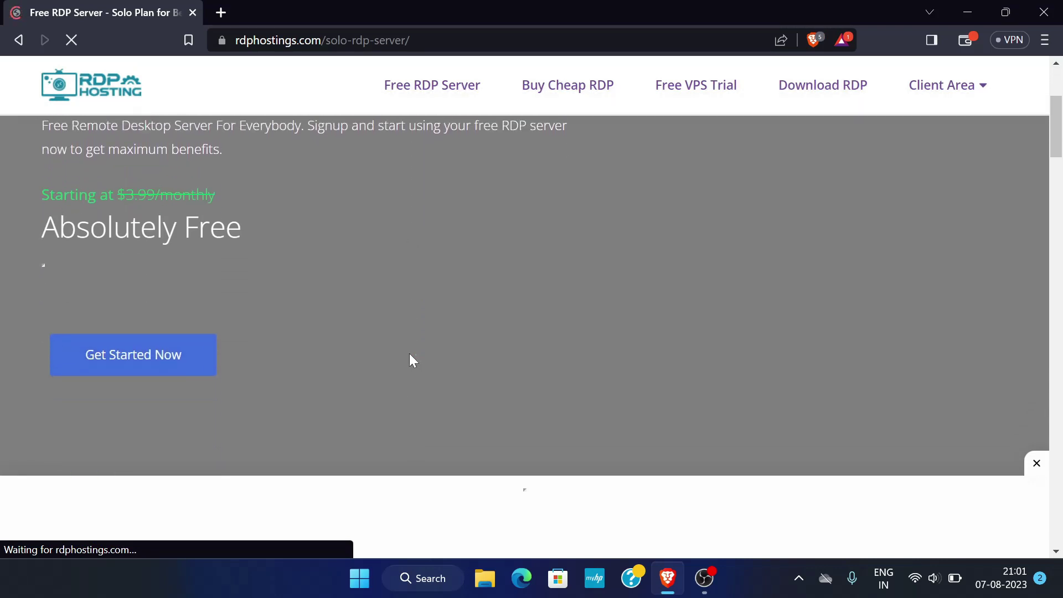
scroll(410, 354, down, 10)
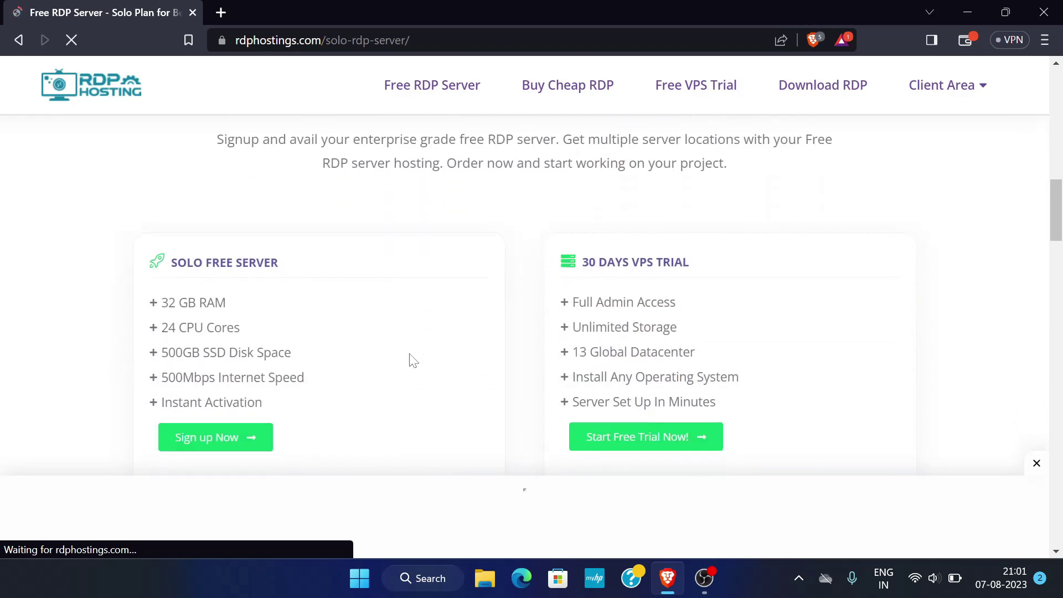
scroll(410, 360, down, 1)
scroll(335, 292, down, 1)
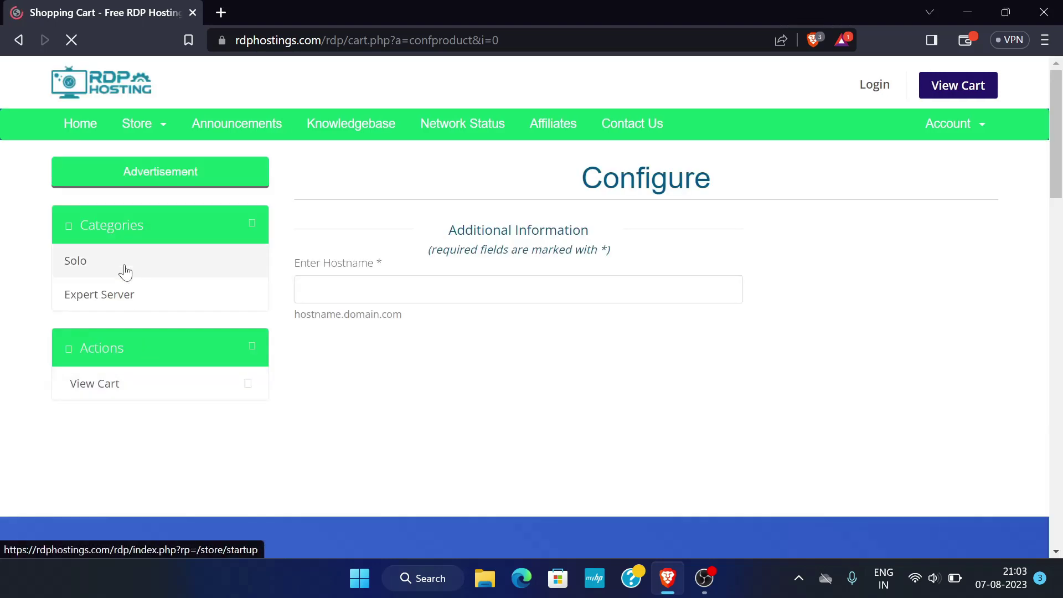
Step: Open the Solo category and order the free Solo B plan
scroll(692, 339, down, 2)
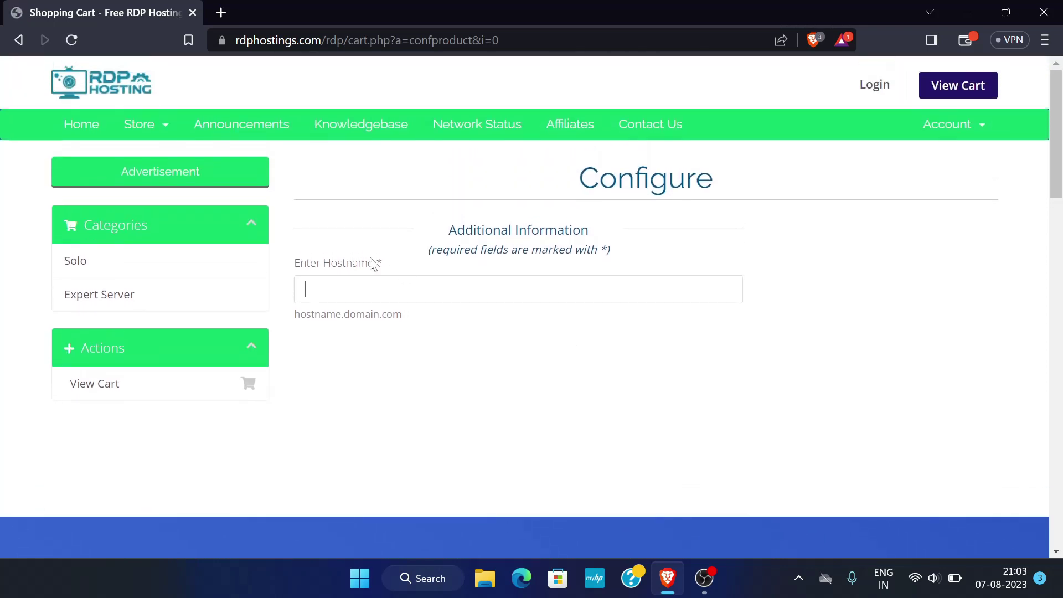
click(124, 271)
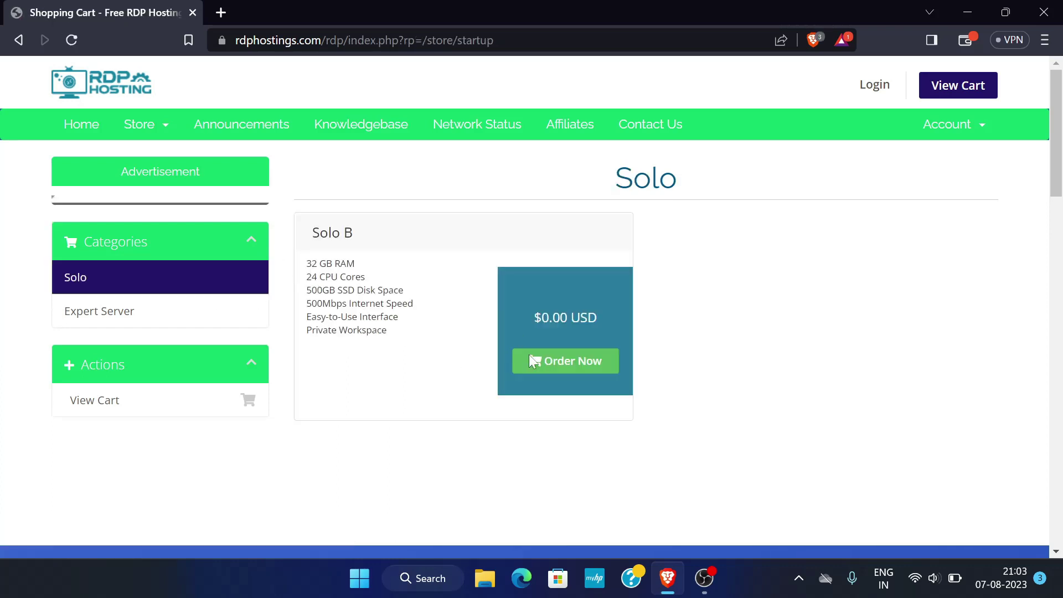
click(605, 359)
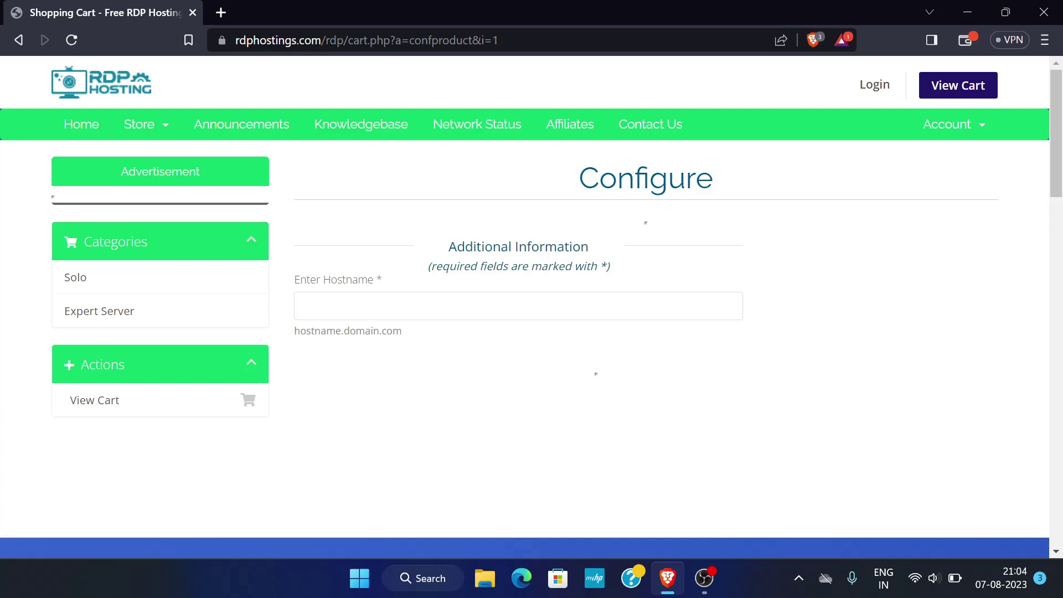
Step: Enter the hostname byteideas.com and continue the order to the cart
text(byt)
text(eideas.com)
scroll(548, 188, down, 5)
scroll(548, 189, up, 2)
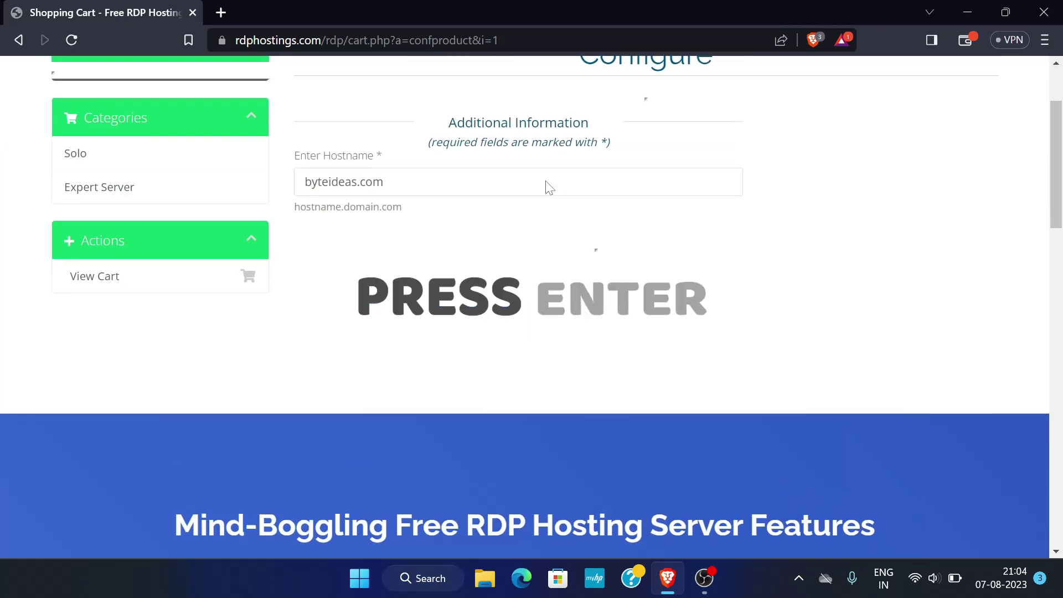
scroll(549, 188, down, 8)
key(Return)
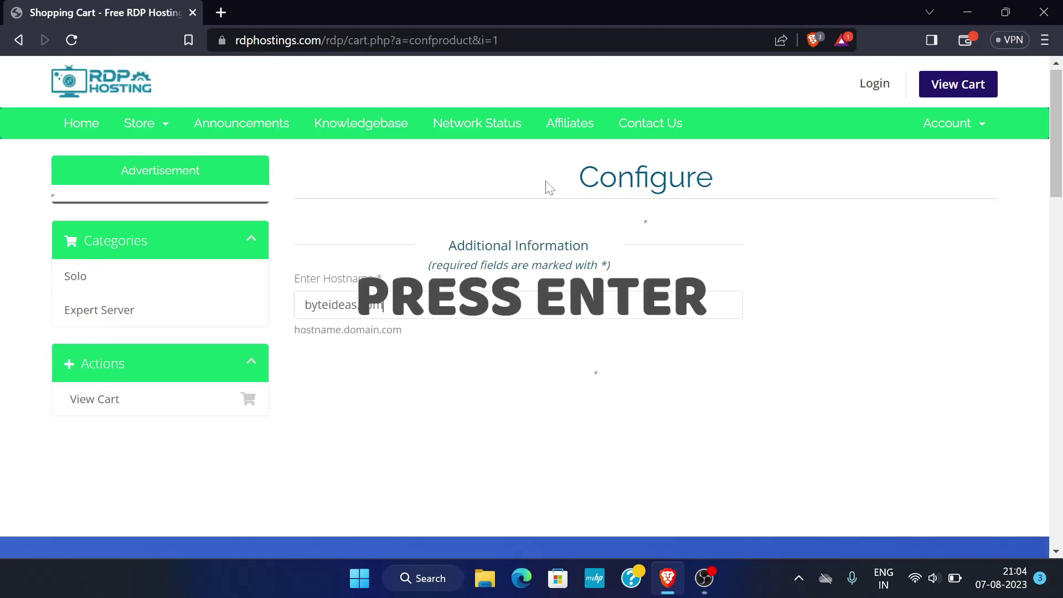
key(Return)
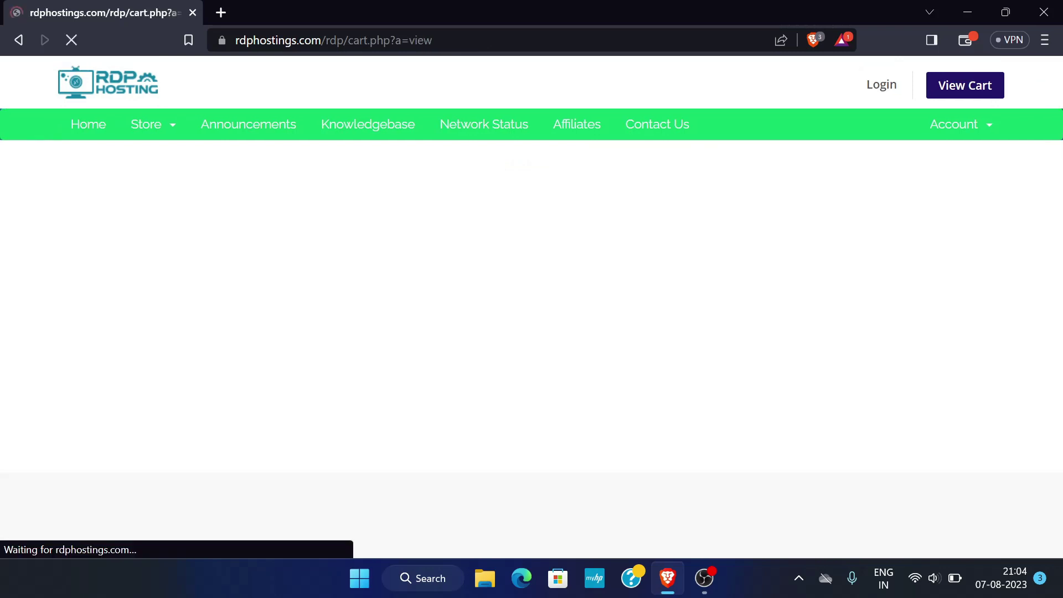
Step: Tick the no-temp-mail and no-phishing/mining confirmations, then proceed to checkout
scroll(387, 323, down, 3)
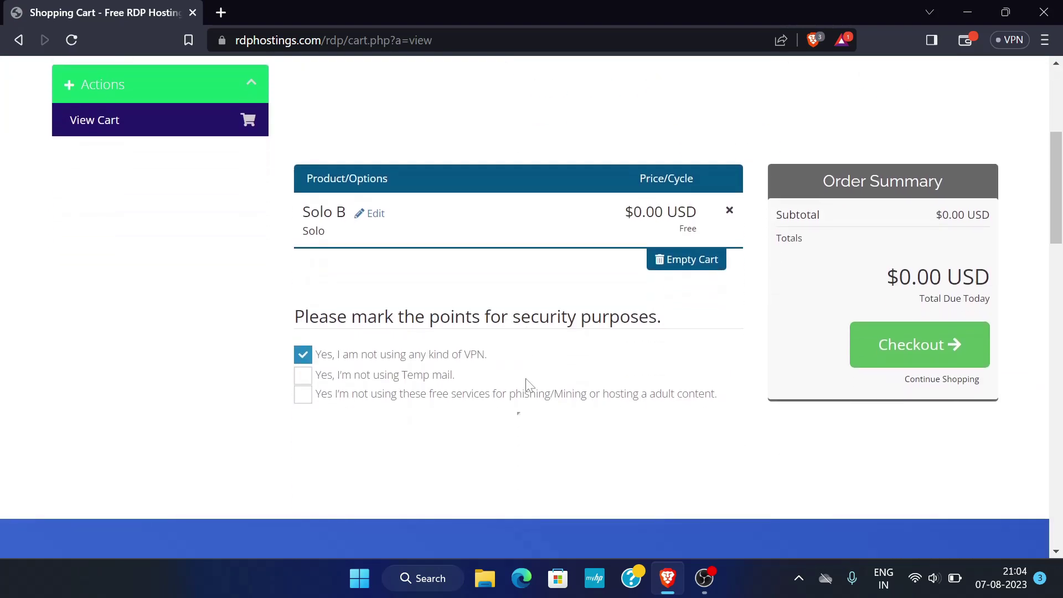
click(303, 377)
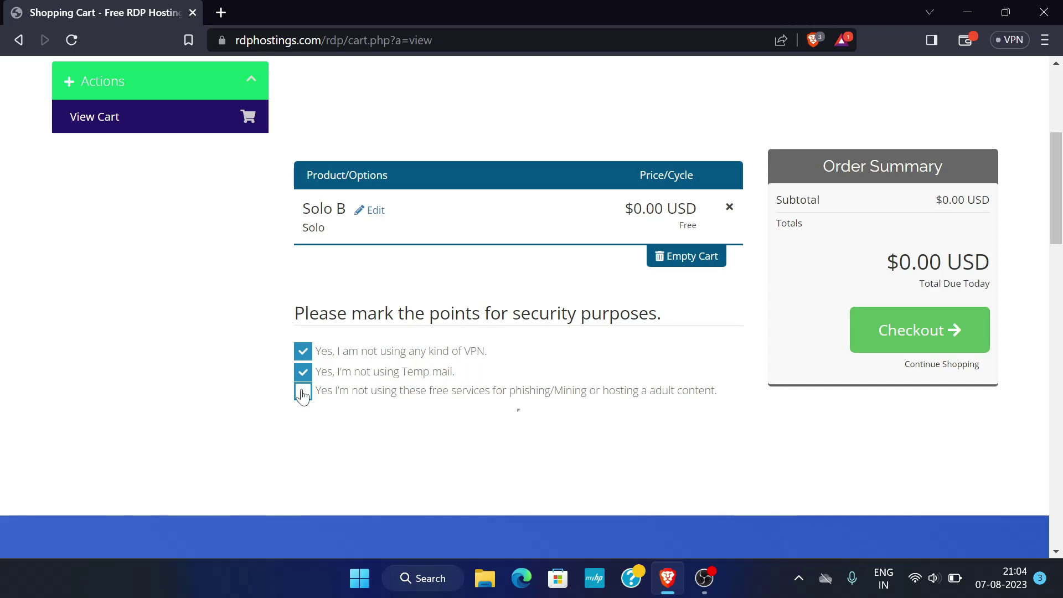
click(303, 392)
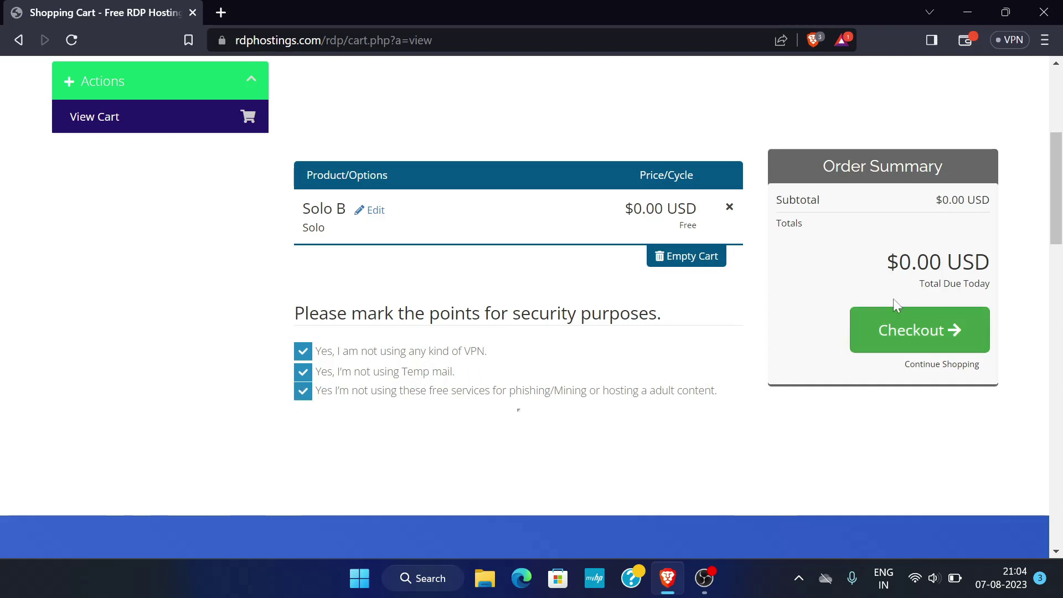
click(948, 335)
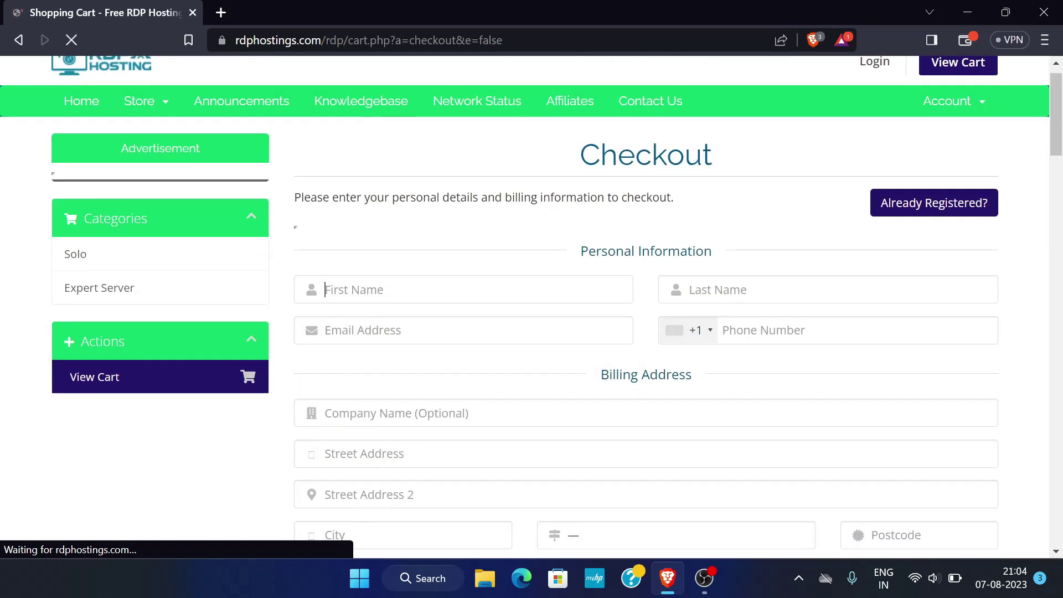
Step: Scroll through the checkout form's personal, billing, security and payment sections, then back up
scroll(467, 527, down, 10)
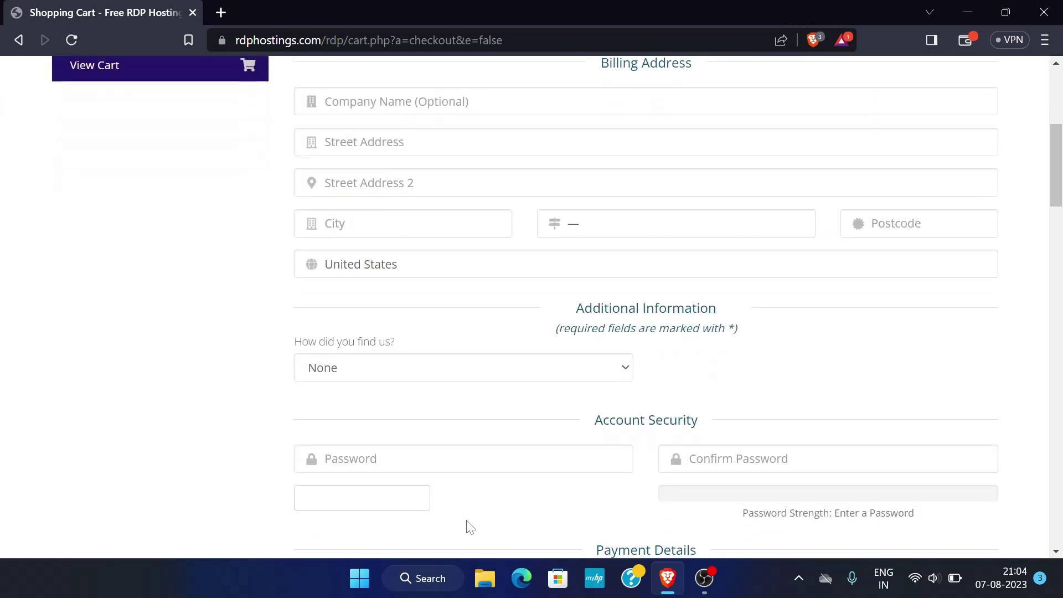
scroll(467, 527, down, 6)
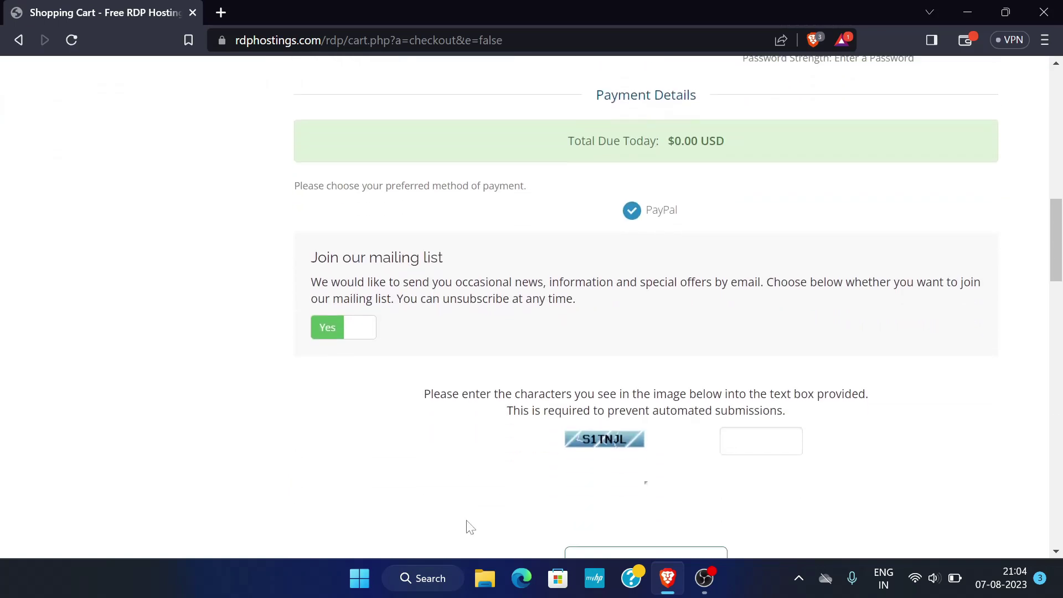
scroll(495, 349, up, 12)
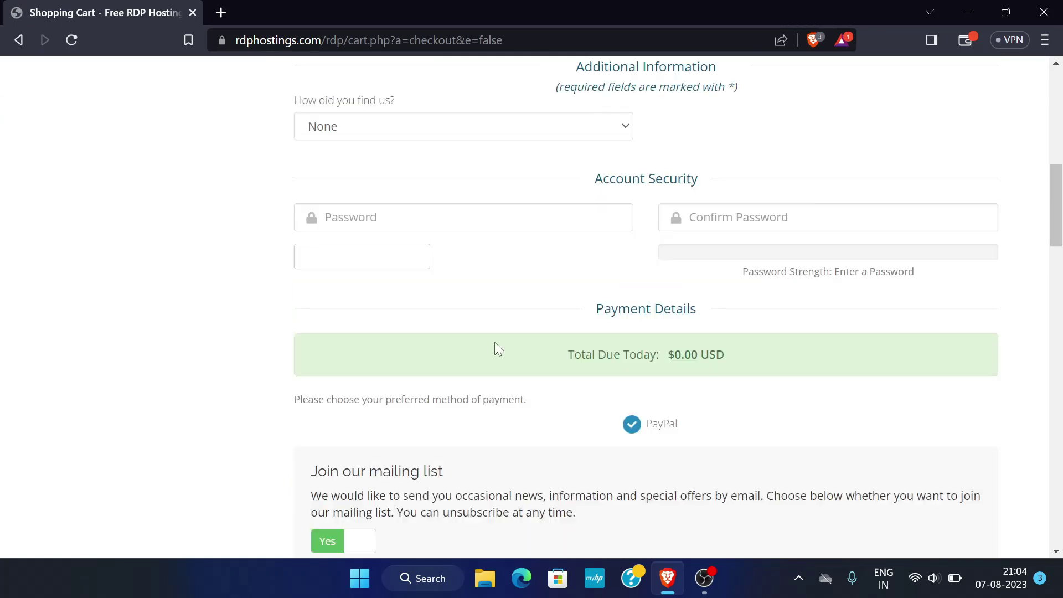
scroll(499, 348, up, 4)
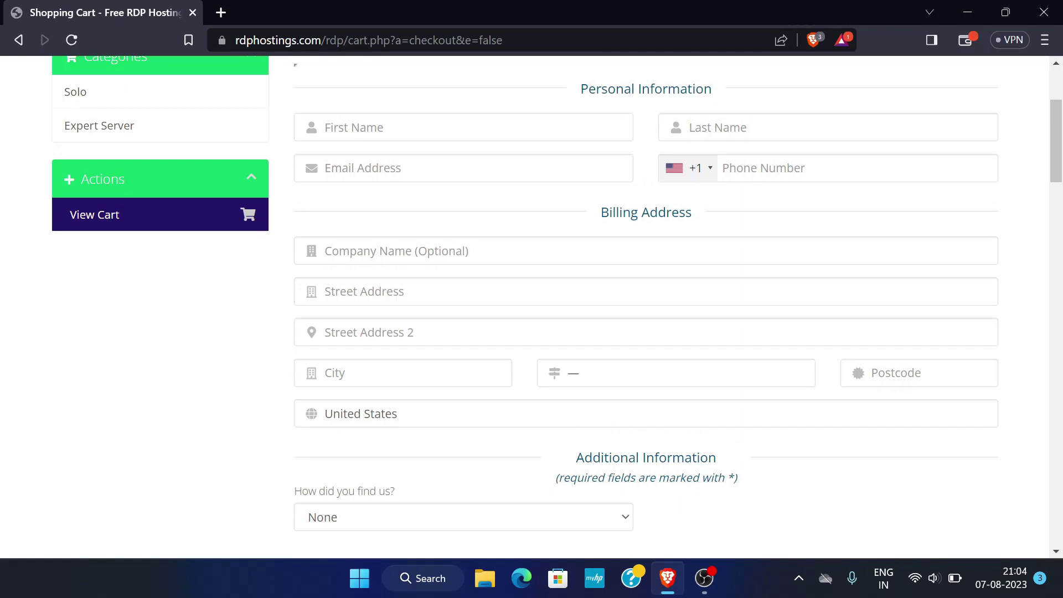
scroll(416, 294, down, 15)
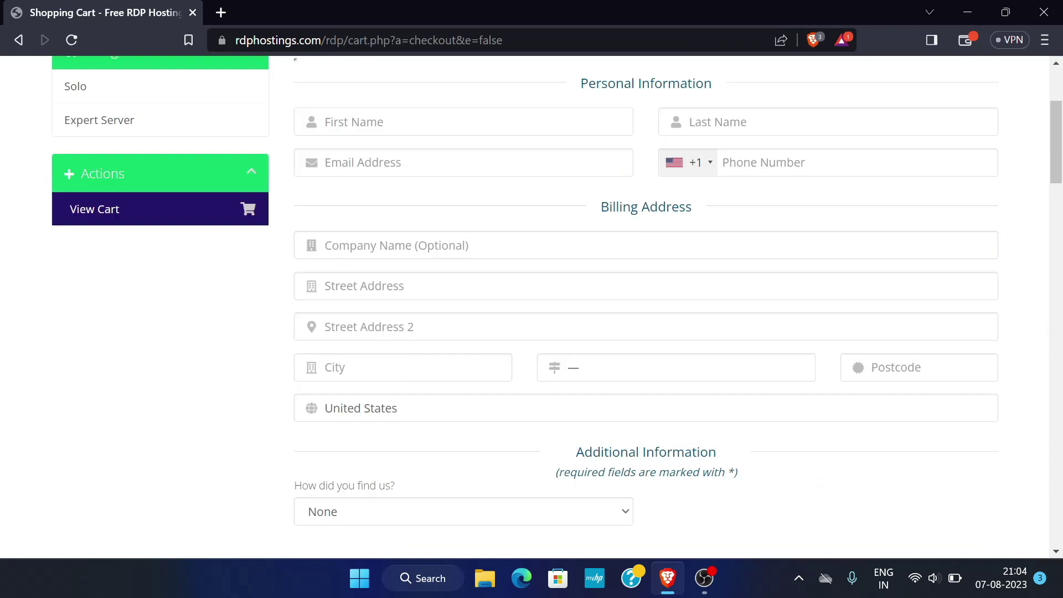
scroll(534, 352, down, 7)
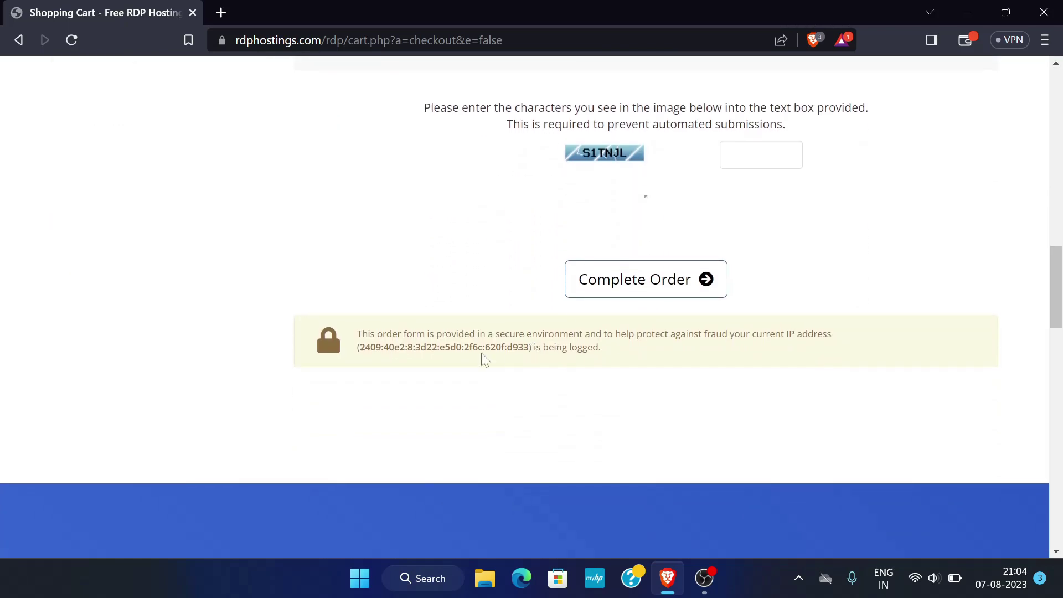
scroll(472, 347, down, 6)
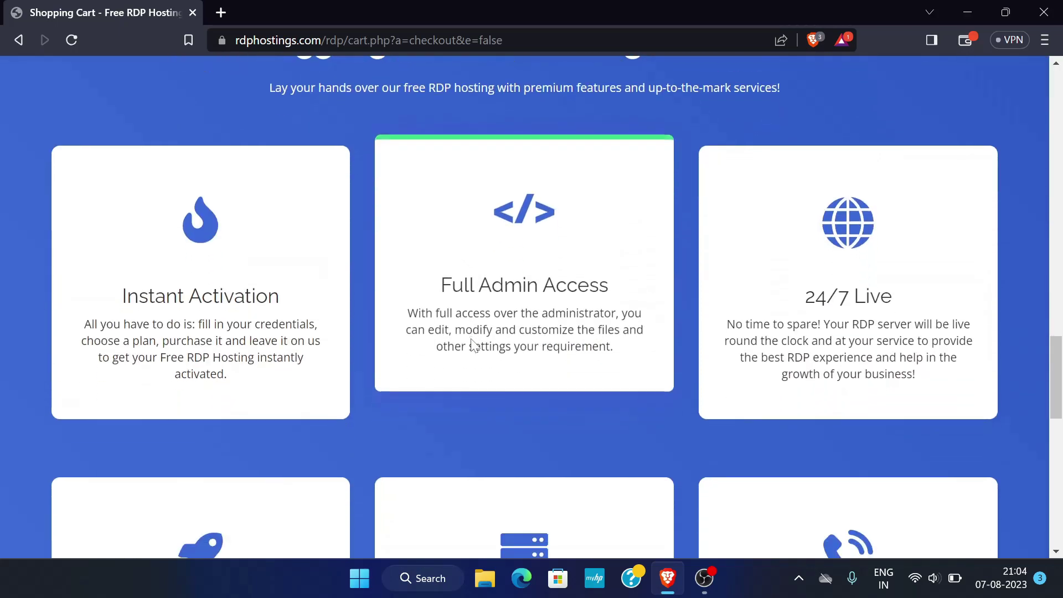
scroll(472, 347, up, 20)
scroll(474, 346, up, 4)
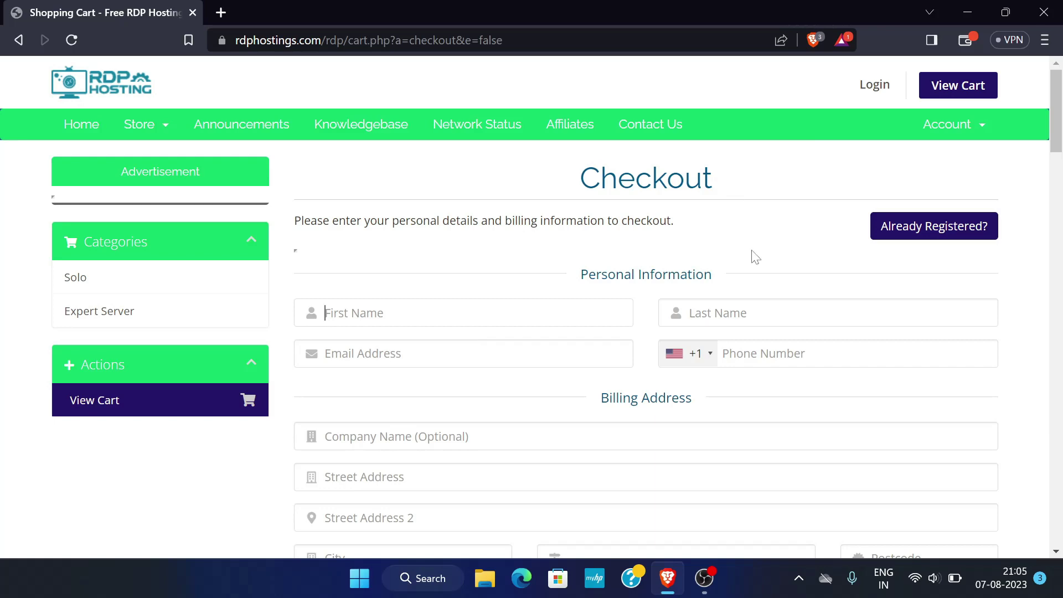
scroll(704, 258, down, 3)
scroll(704, 259, up, 3)
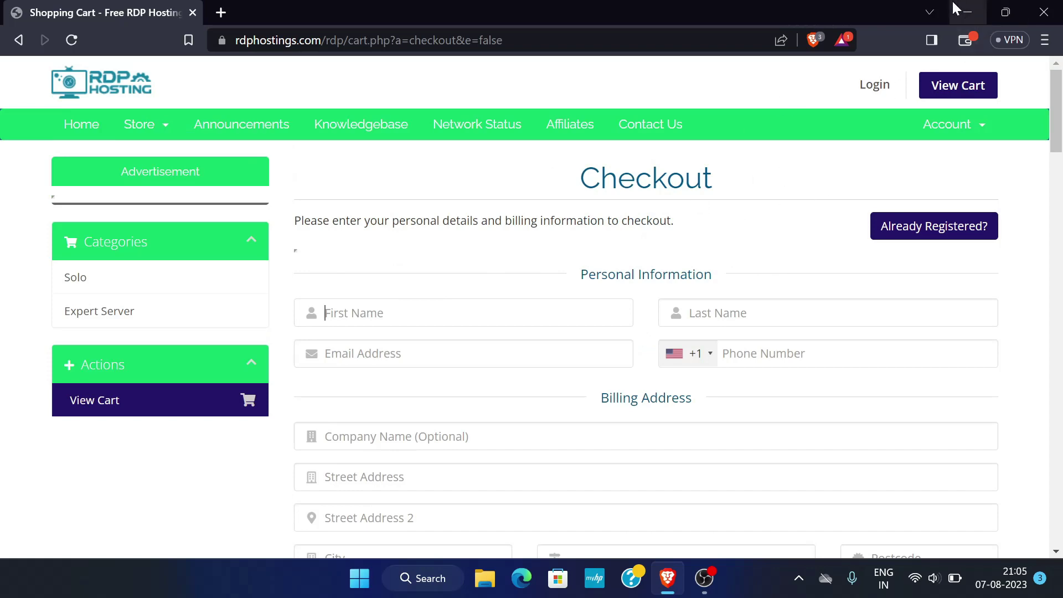
Step: Minimize Brave and refresh the Windows desktop from its context menu
click(966, 14)
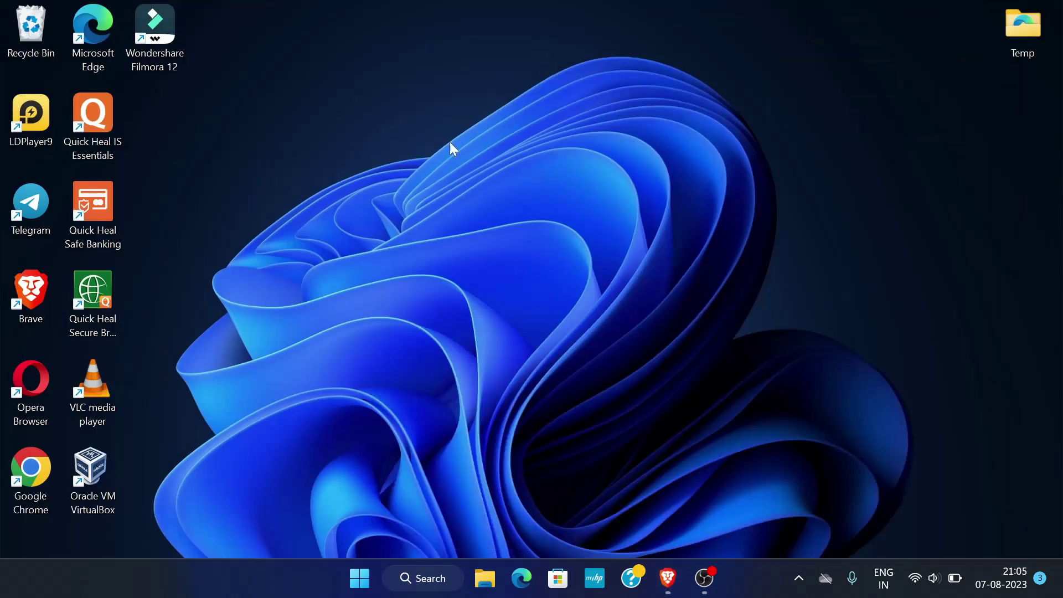
right_click(447, 102)
click(579, 177)
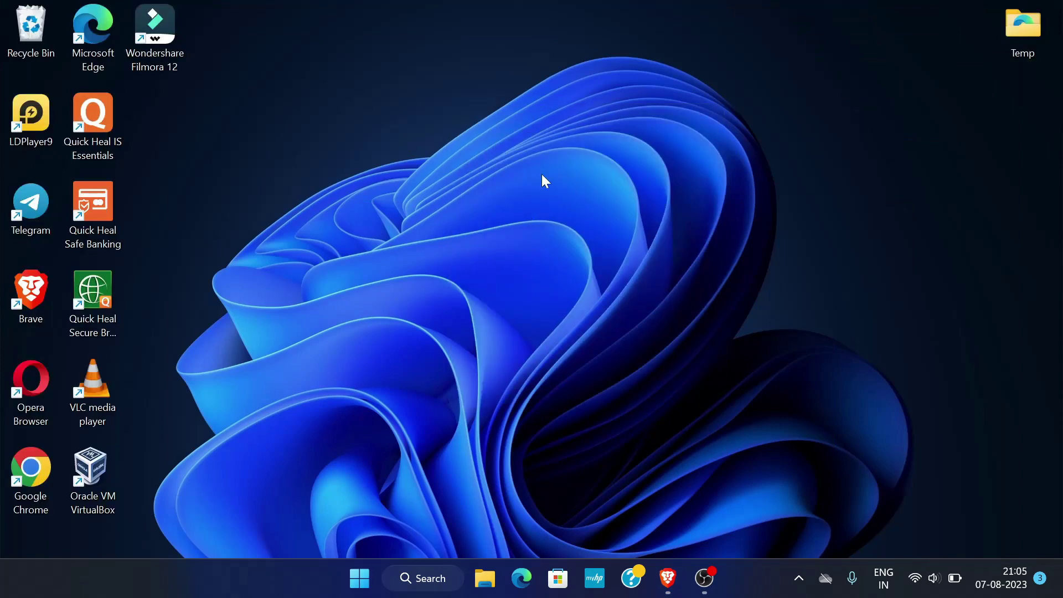